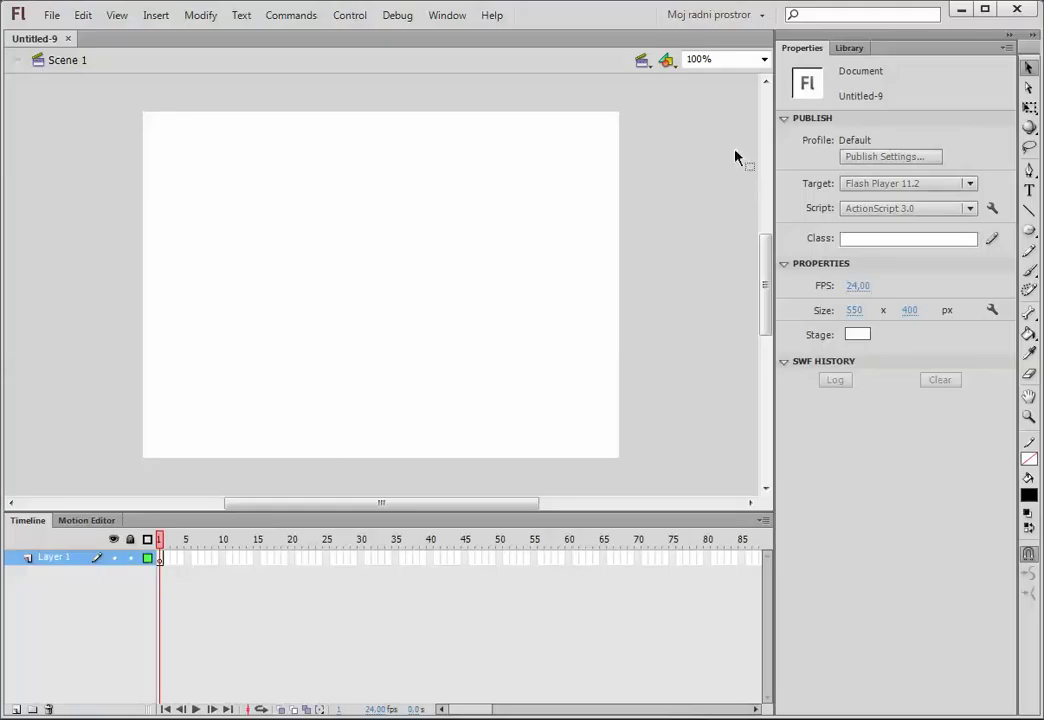
# Step: Add the static text "SKOK" in 100 pt Times New Roman Bold and move it to the middle of the stage
pyautogui.click(1031, 190)
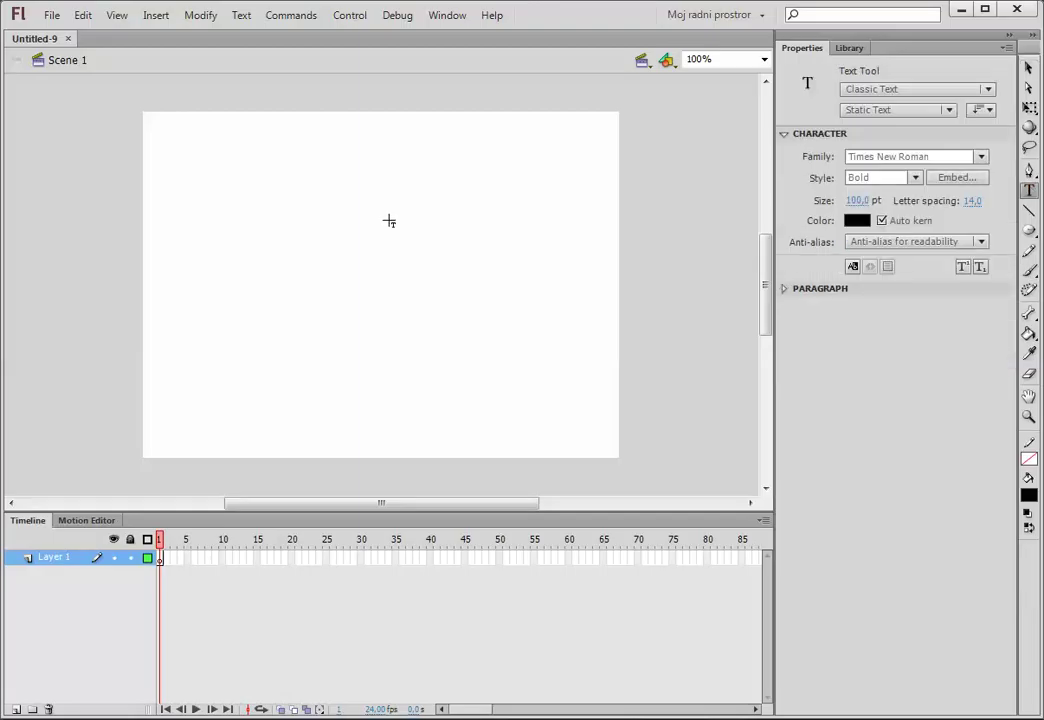
pyautogui.click(208, 287)
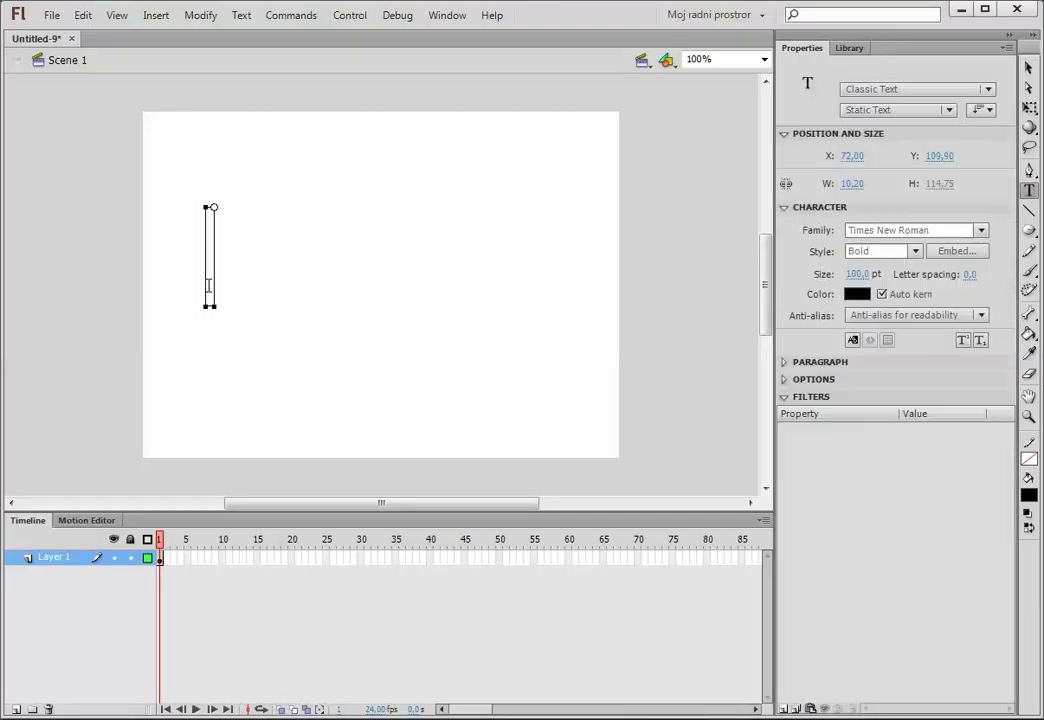
pyautogui.write('SKOK')
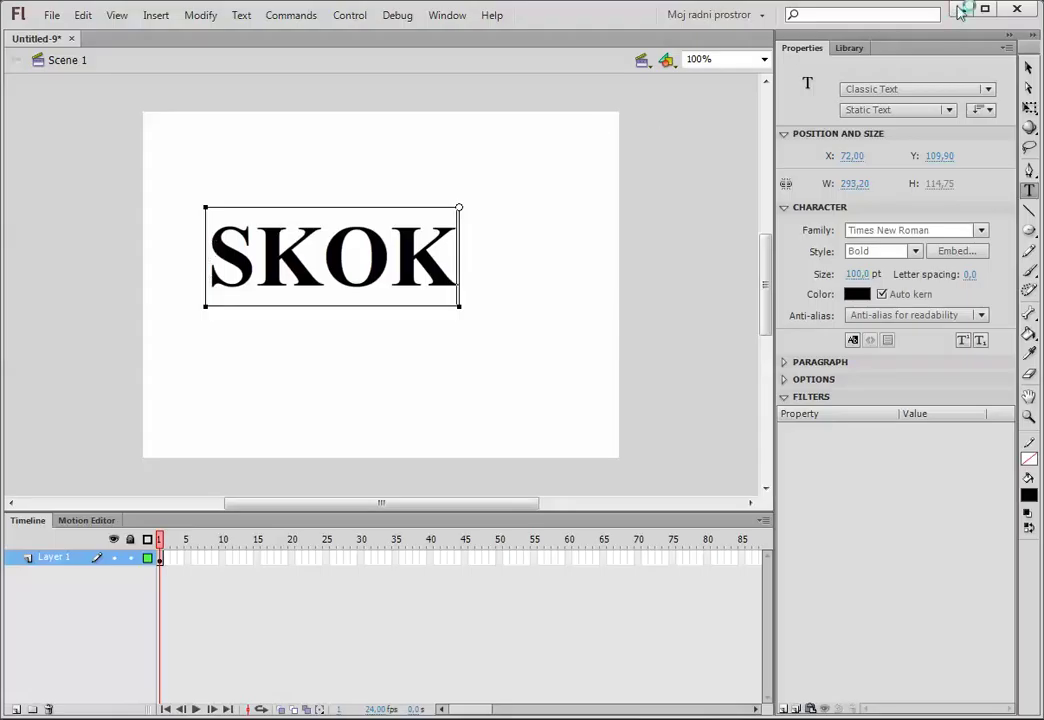
pyautogui.click(1028, 68)
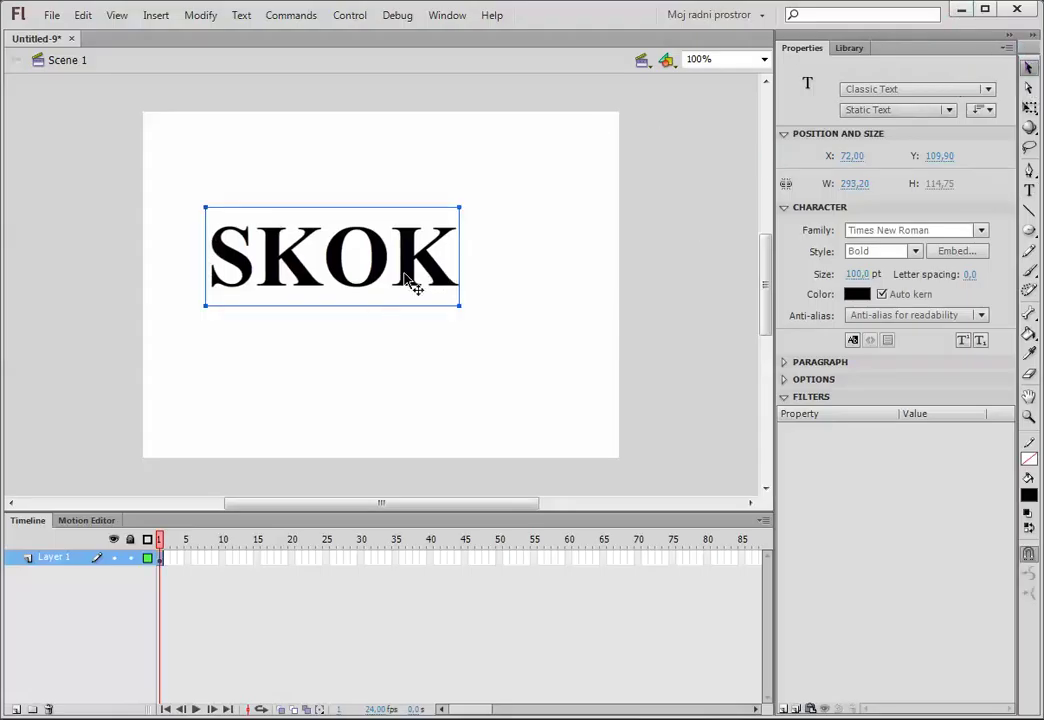
pyautogui.moveTo(405, 274); pyautogui.dragTo(454, 294)
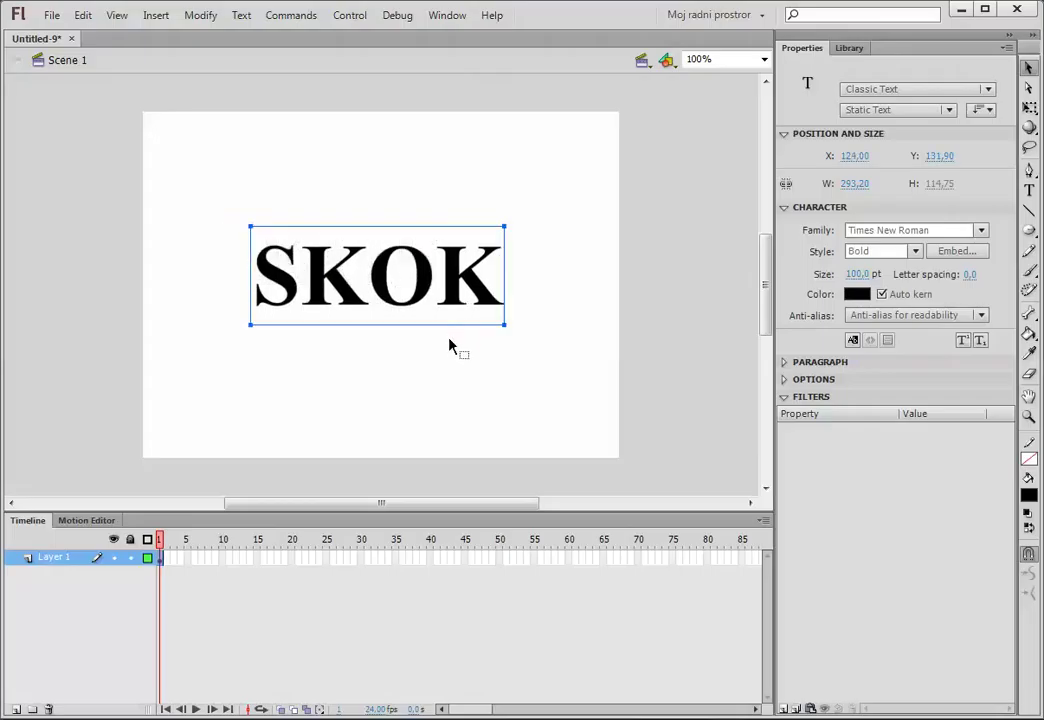
# Step: Break the SKOK text apart into single letters and distribute them to separate layers
pyautogui.hotkey('ctrl', 'b')
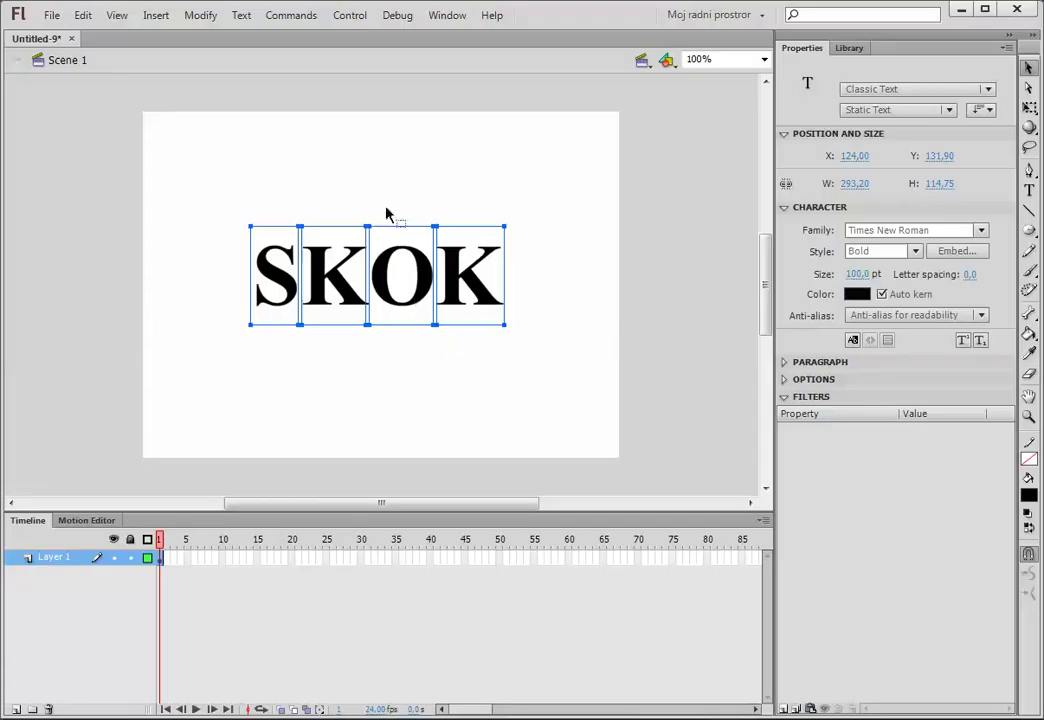
pyautogui.click(200, 17)
pyautogui.moveTo(317, 218)
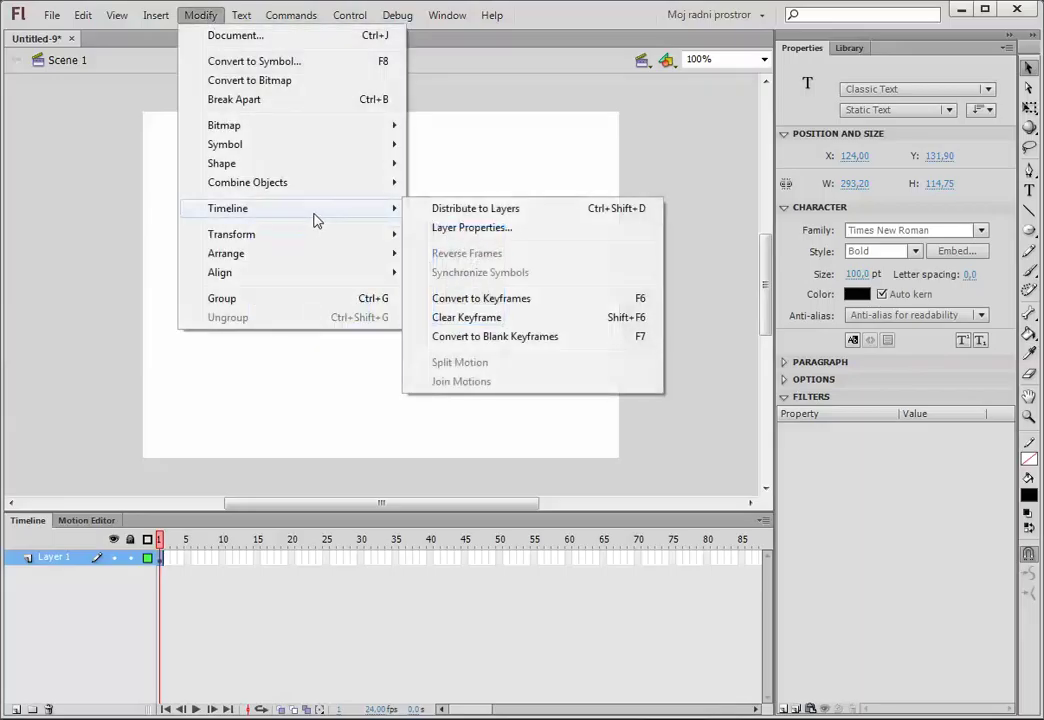
pyautogui.click(464, 213)
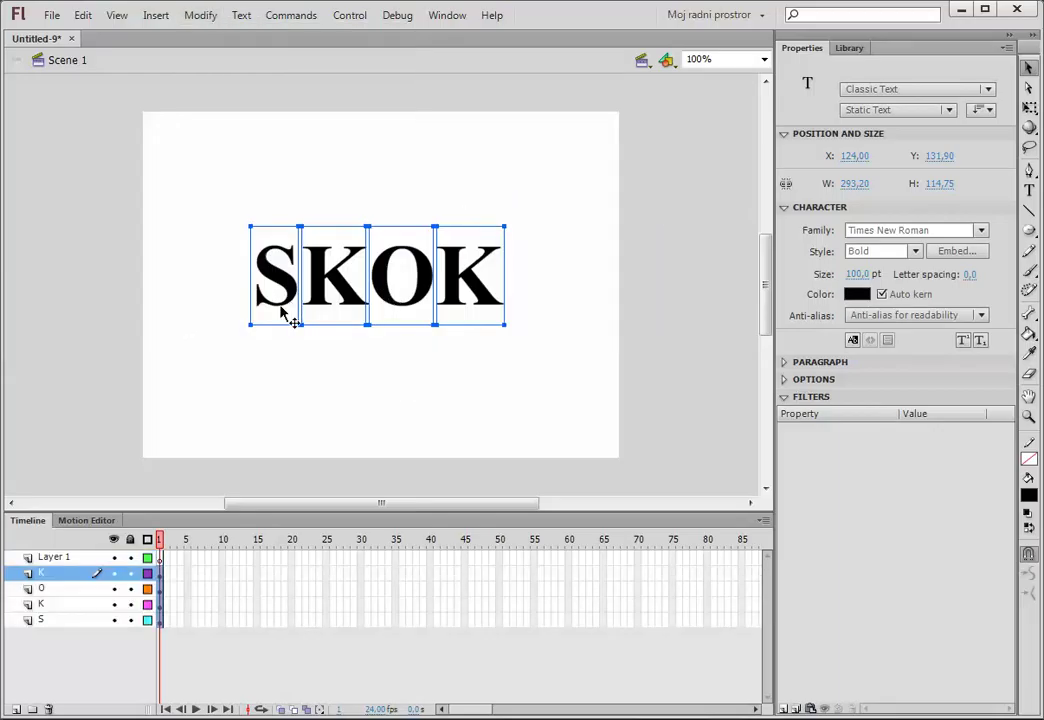
# Step: Convert the letter S and the first K into separate movie clip symbols with the default names
pyautogui.click(287, 366)
pyautogui.click(289, 309)
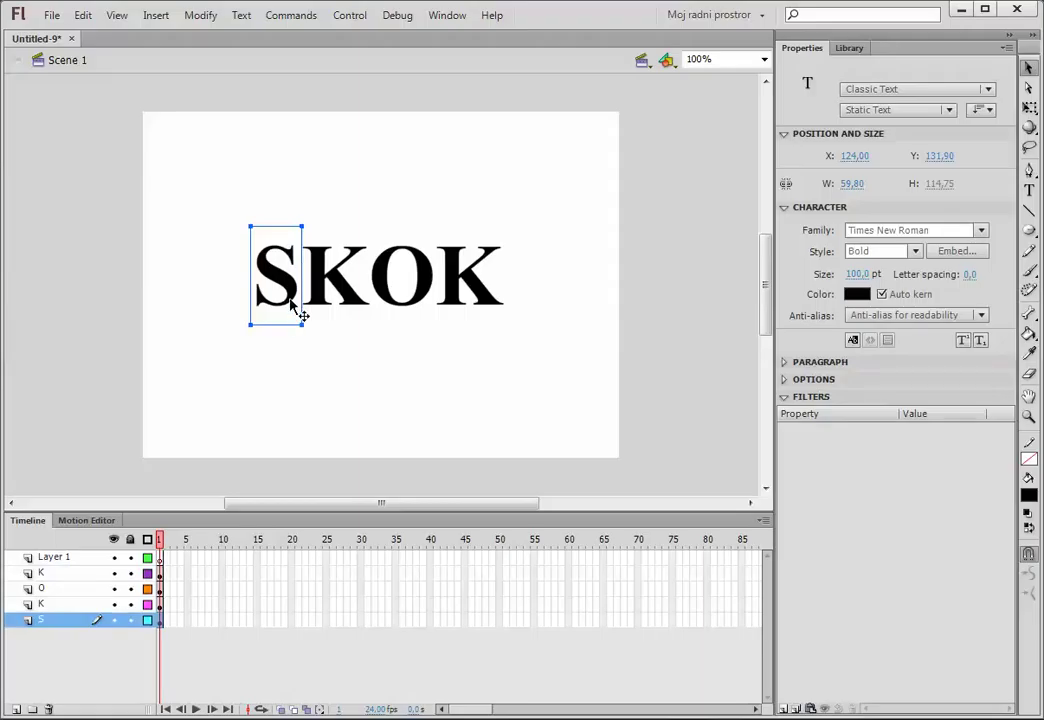
pyautogui.press('F8')
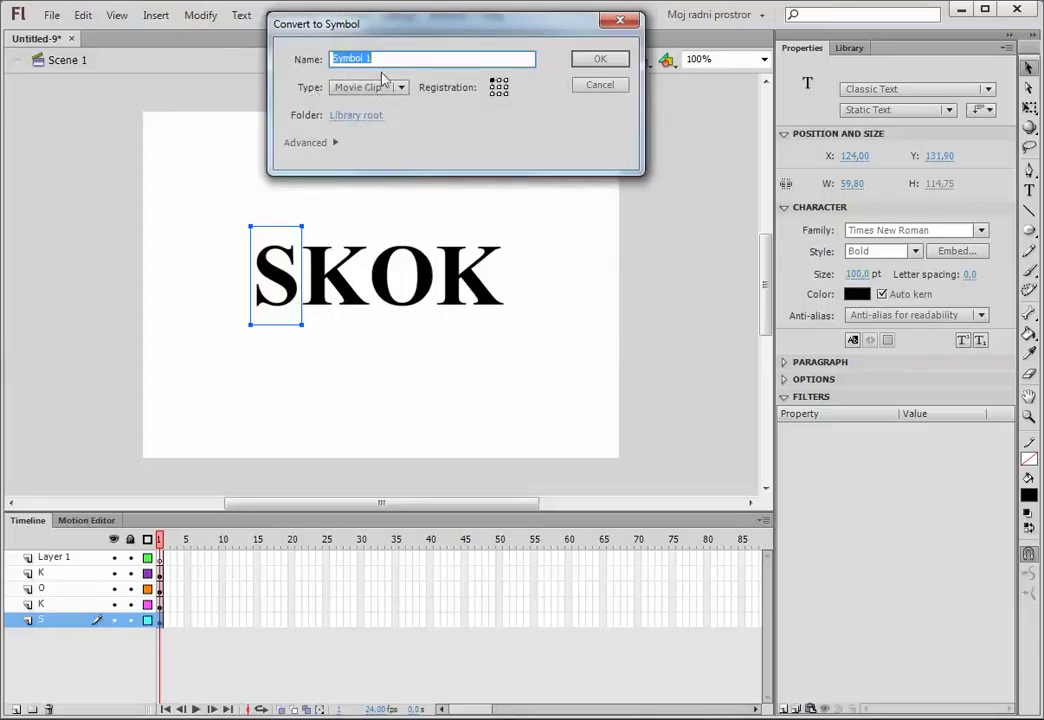
pyautogui.click(600, 59)
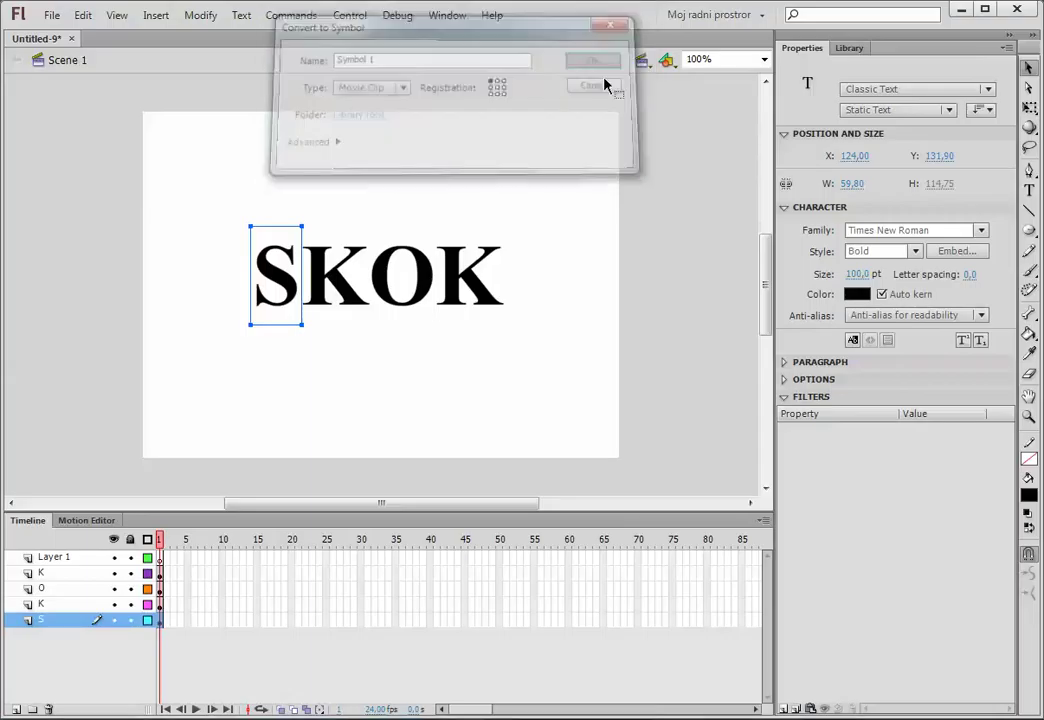
pyautogui.click(343, 288)
pyautogui.press('F8')
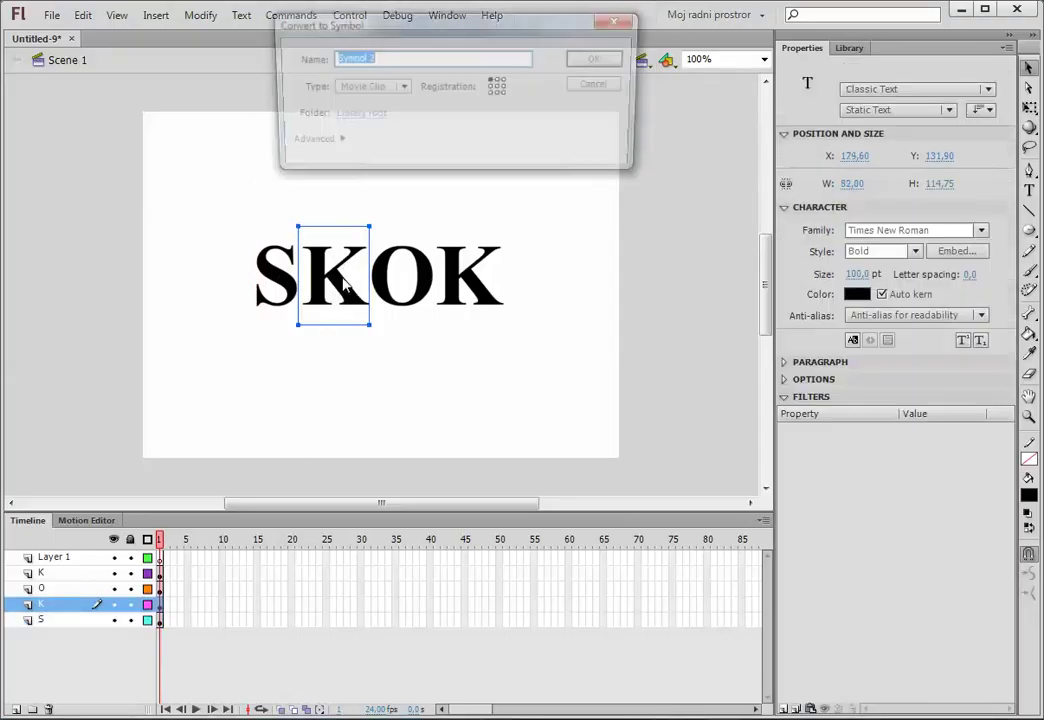
pyautogui.click(576, 60)
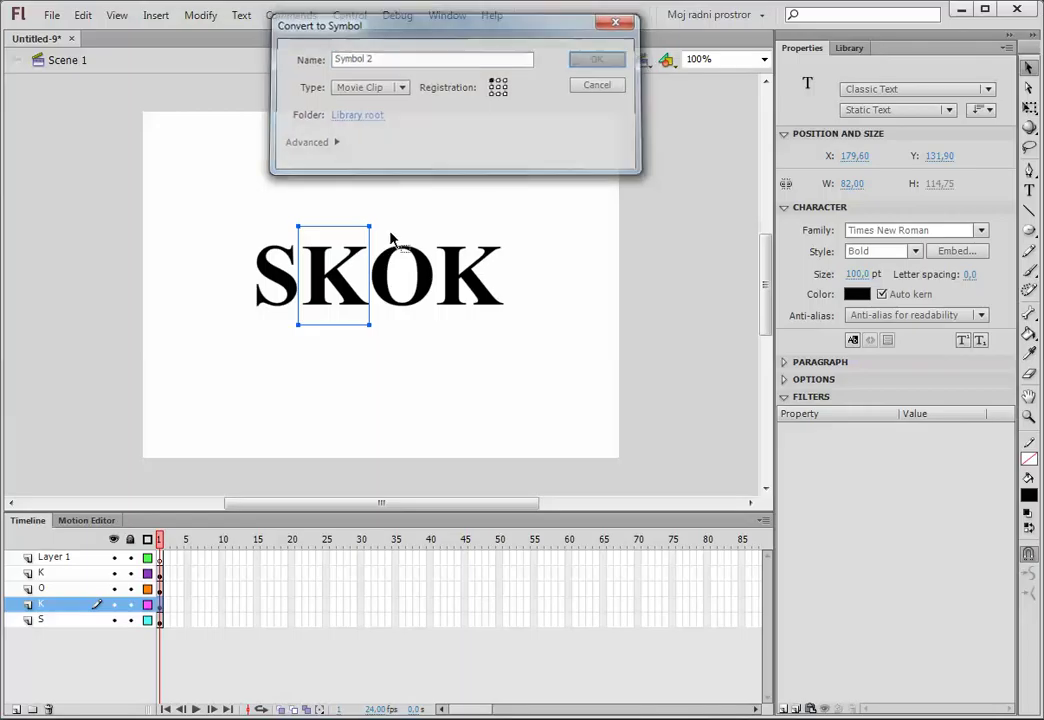
# Step: Convert the letter O and the last K into separate movie clip symbols with the default names
pyautogui.click(425, 274)
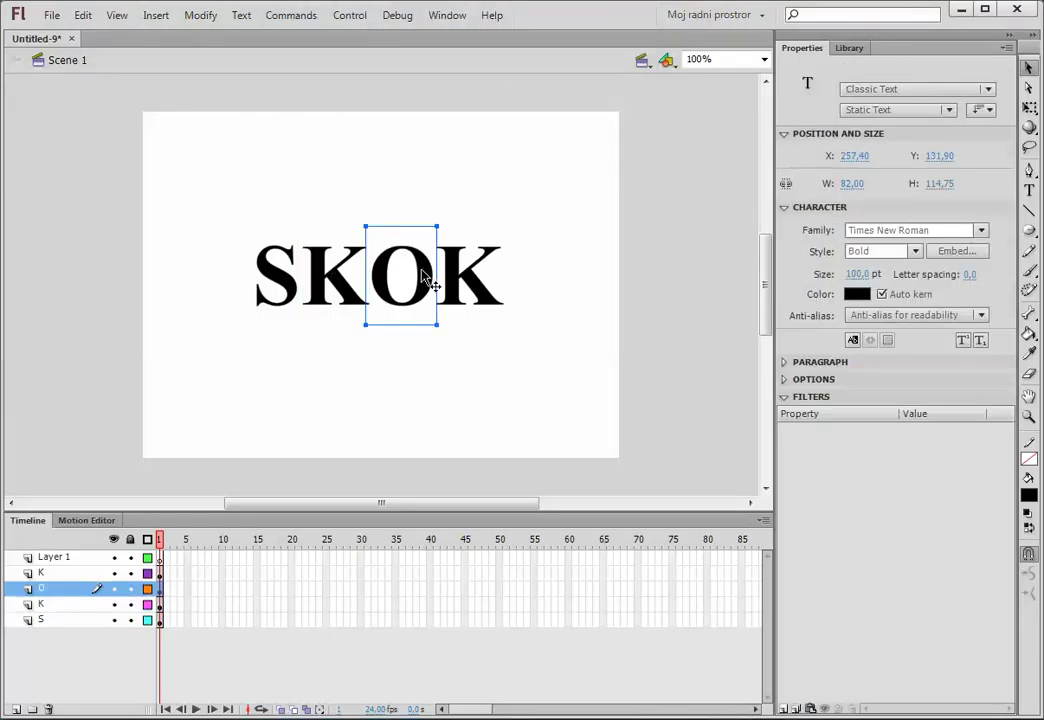
pyautogui.press('F8')
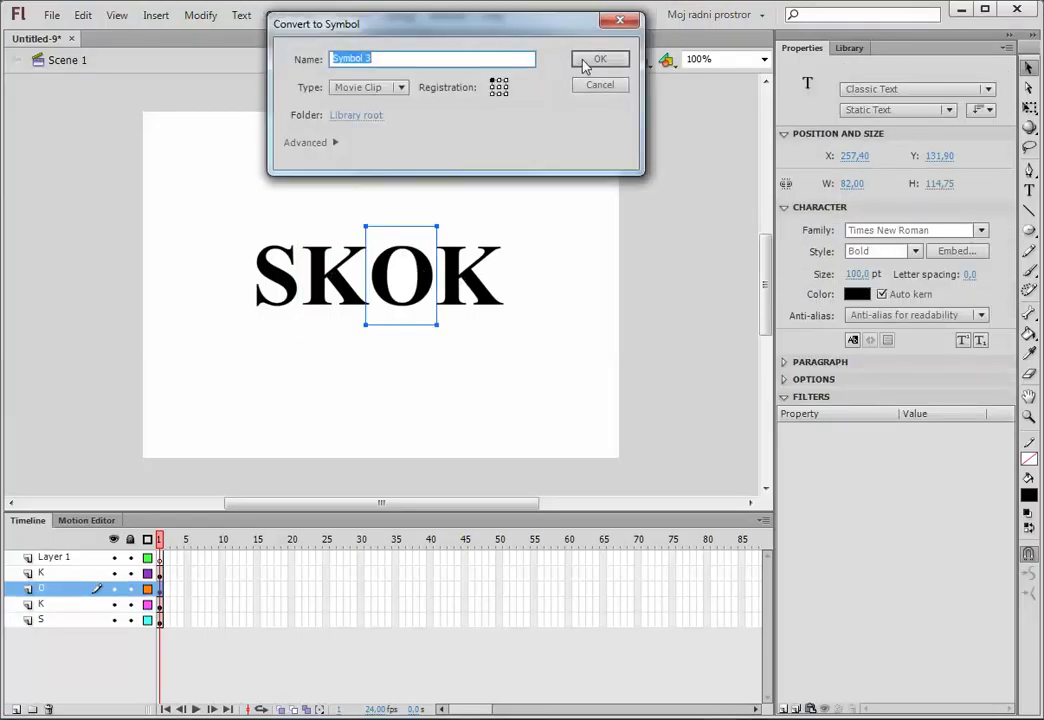
pyautogui.click(584, 60)
pyautogui.click(486, 295)
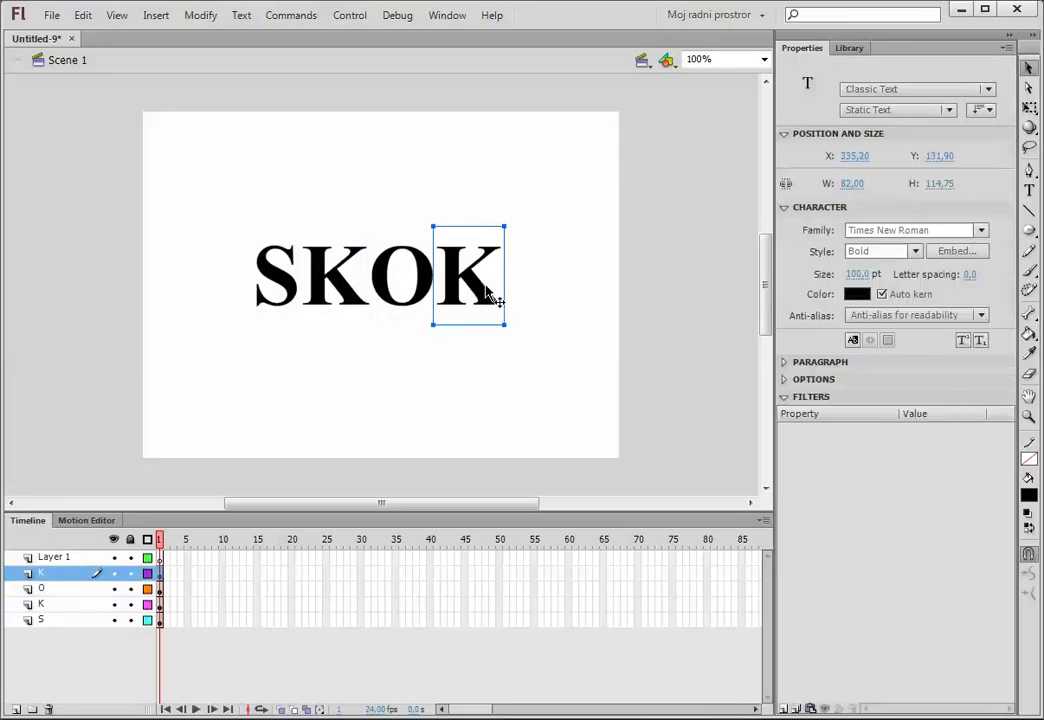
pyautogui.press('F8')
pyautogui.click(584, 64)
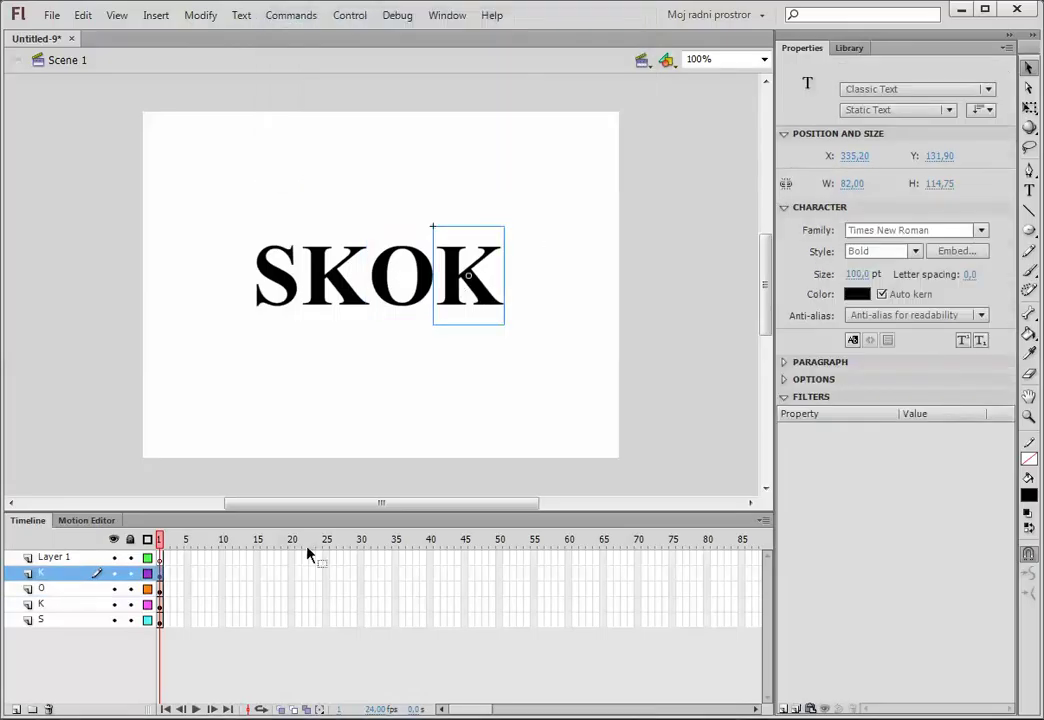
# Step: Insert keyframes at frame 5 on all four letter layers
pyautogui.click(187, 574)
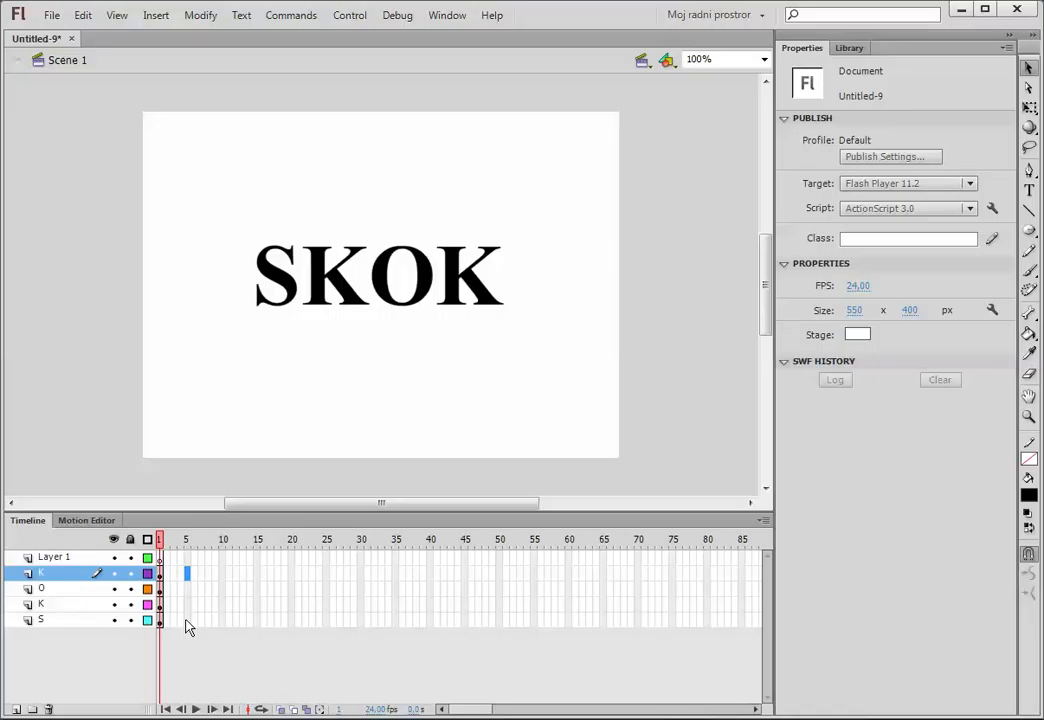
pyautogui.keyDown('shift'); pyautogui.click(186, 620); pyautogui.keyUp('shift')
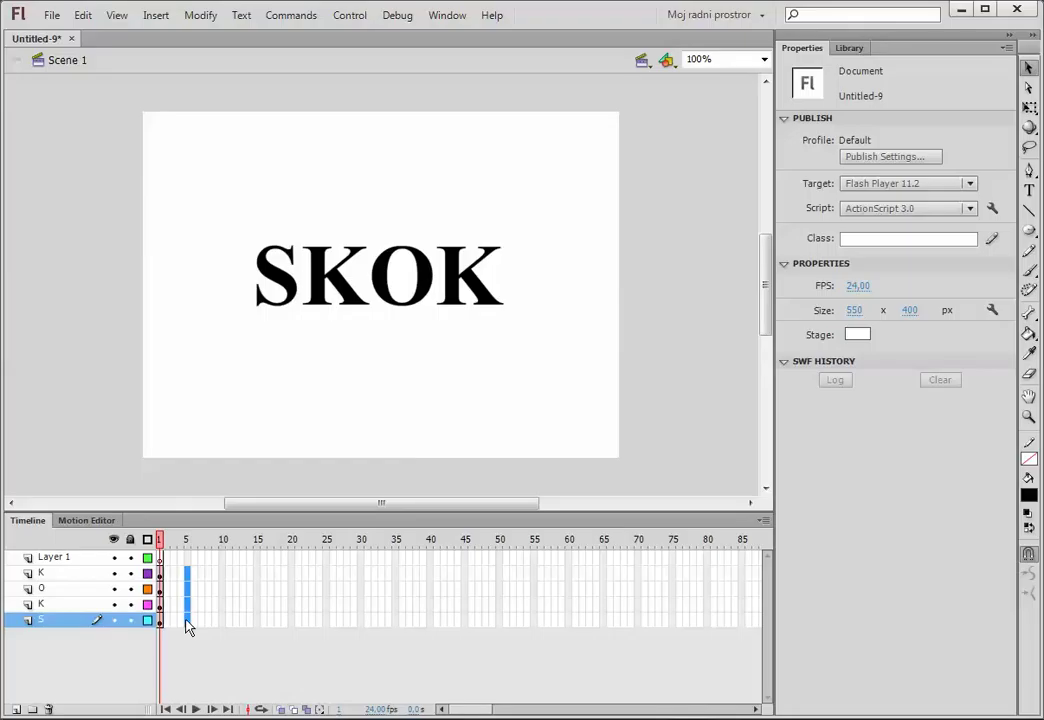
pyautogui.rightClick(186, 623)
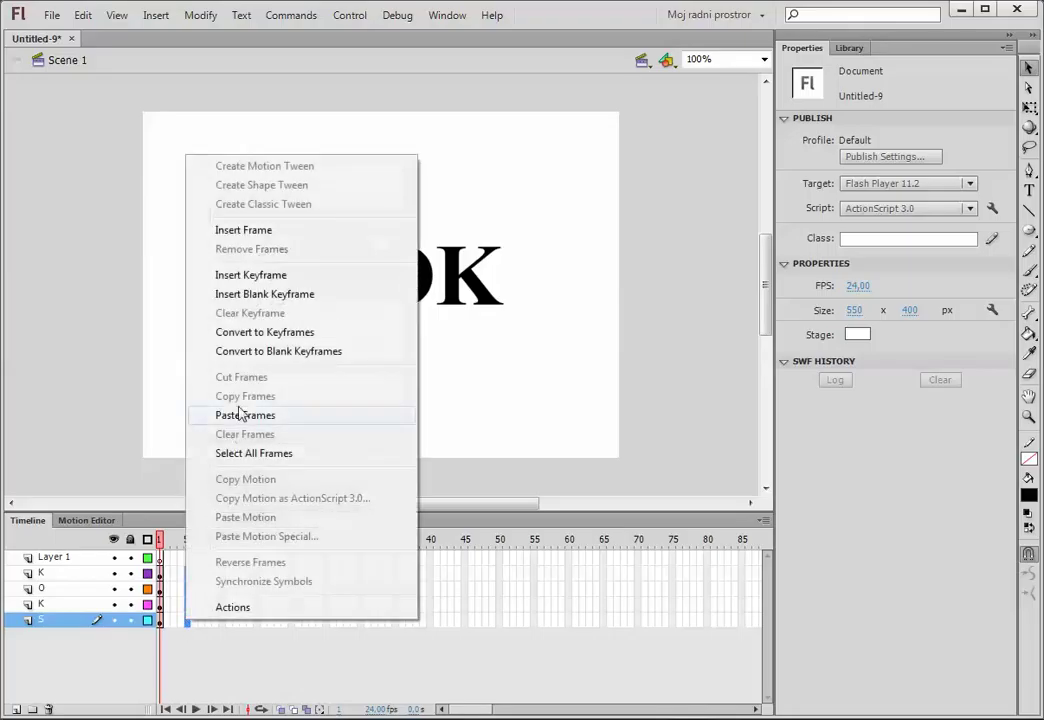
pyautogui.click(251, 275)
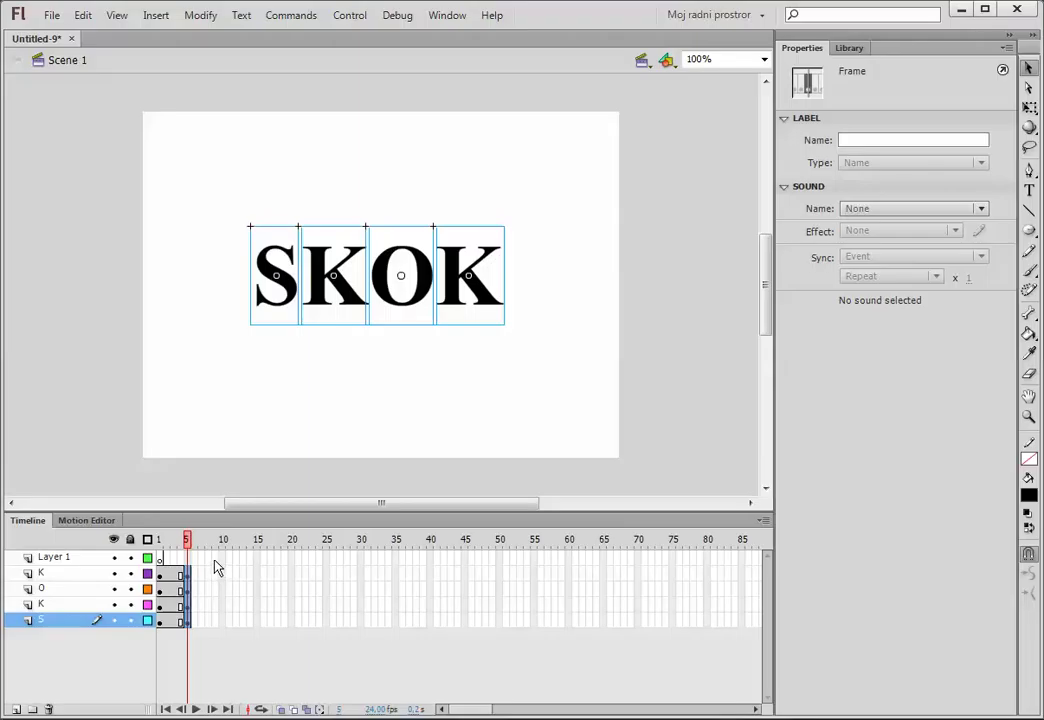
# Step: Insert keyframes at frame 10 on all four letter layers
pyautogui.click(222, 574)
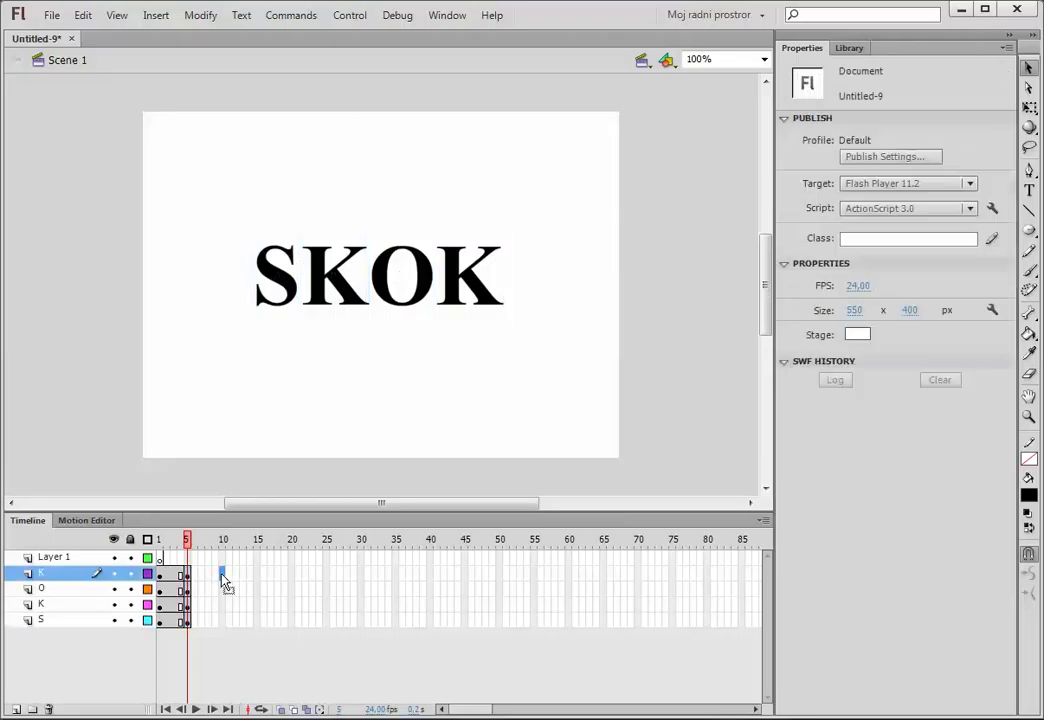
pyautogui.keyDown('shift'); pyautogui.click(222, 620); pyautogui.keyUp('shift')
pyautogui.rightClick(222, 620)
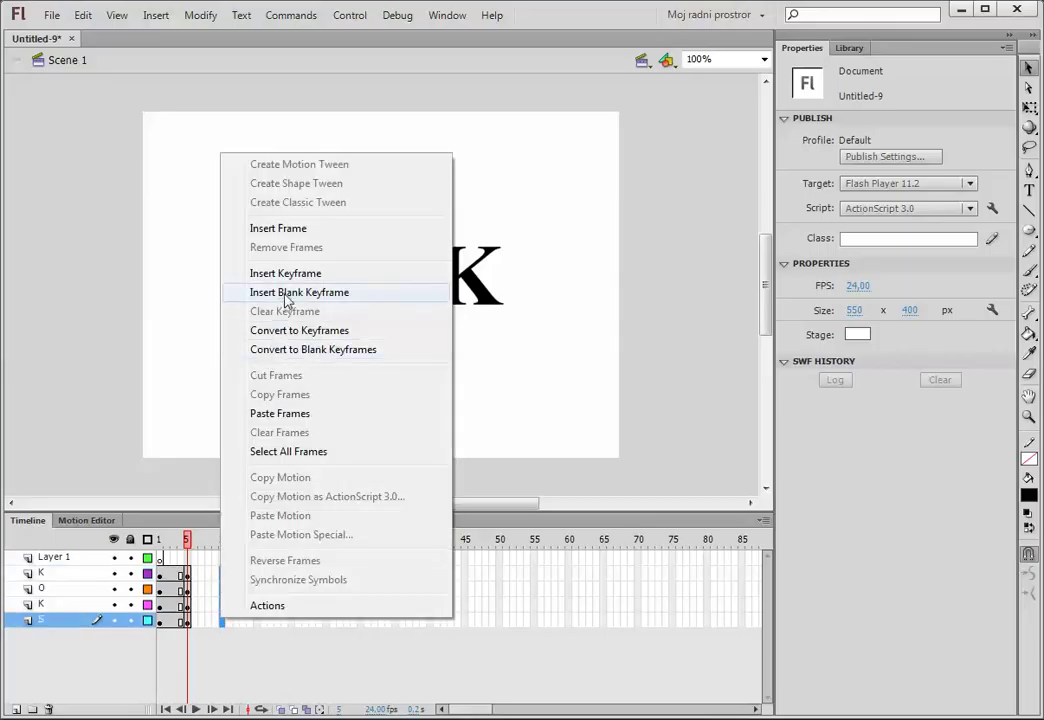
pyautogui.click(289, 277)
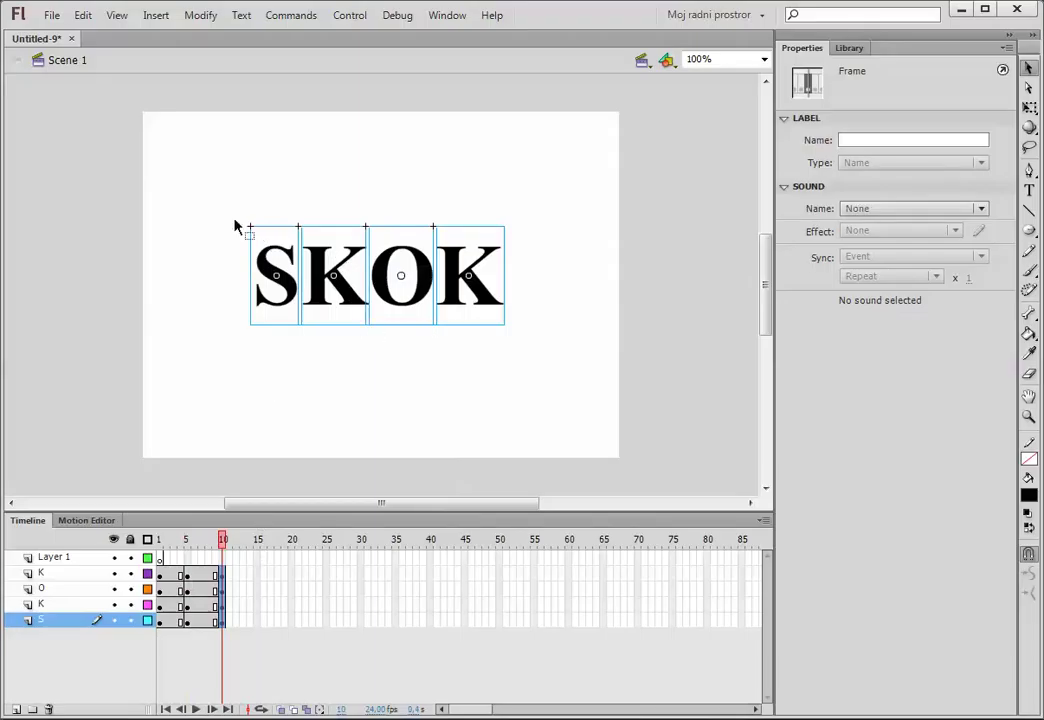
# Step: Select all four letters at frame 10 and nudge them straight up to a Y position of 86.90
pyautogui.moveTo(221, 214); pyautogui.dragTo(577, 337)
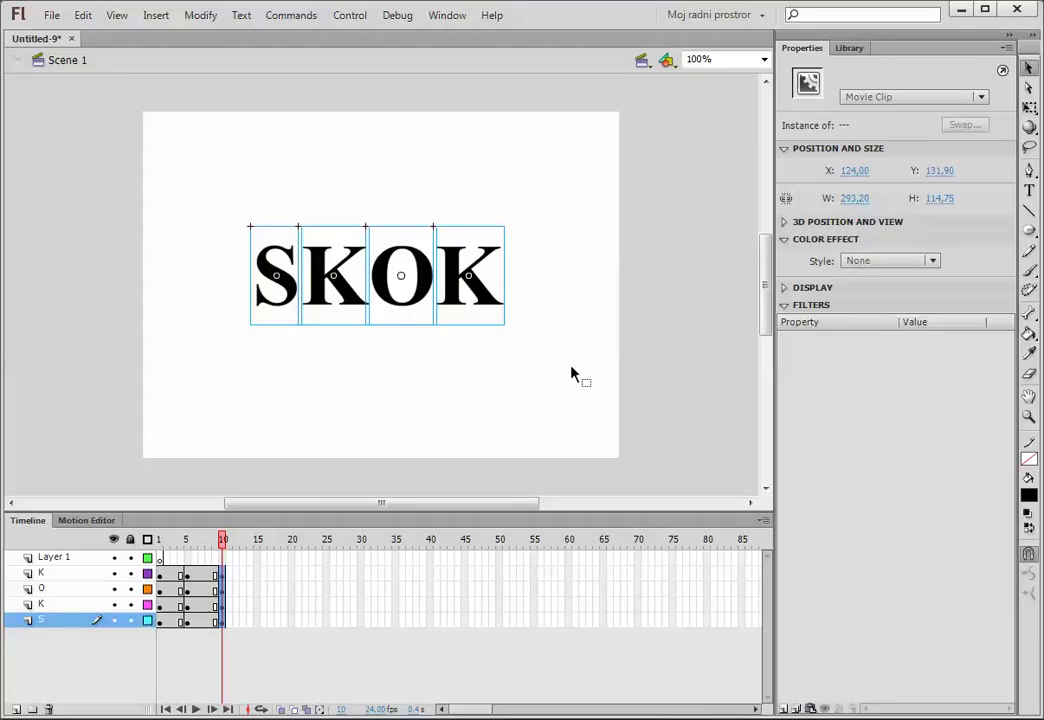
pyautogui.press('Up')
pyautogui.press('Up')
pyautogui.press('Up')
pyautogui.press('Up')
pyautogui.press('Up')
pyautogui.press('Up')
pyautogui.press('Up')
pyautogui.press('Up')
pyautogui.press('Up')
pyautogui.press('Up')
pyautogui.press('Up')
pyautogui.press('Up')
pyautogui.press('Up')
pyautogui.press('Up')
pyautogui.press('Up')
pyautogui.press('Up')
pyautogui.press('Up')
pyautogui.press('Up')
pyautogui.press('Up')
pyautogui.press('Up')
pyautogui.press('Up')
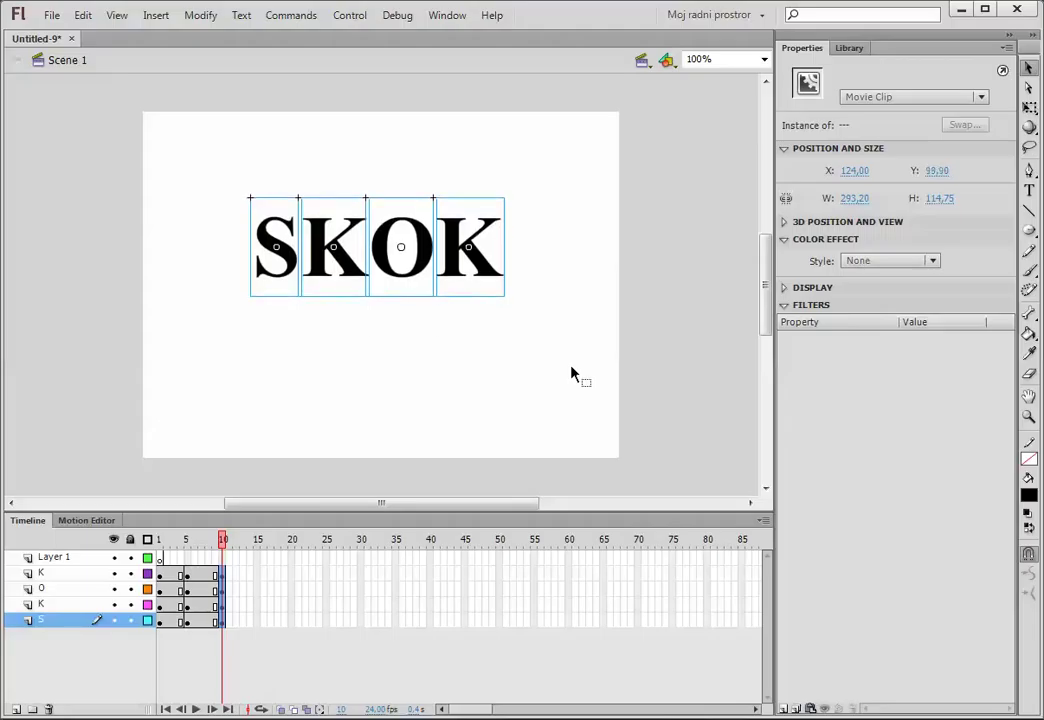
pyautogui.press('Up')
pyautogui.press('Up')
pyautogui.press('Up')
pyautogui.press('Up')
pyautogui.press('Up')
pyautogui.press('Up')
pyautogui.press('Up')
pyautogui.press('Up')
pyautogui.press('Up')
pyautogui.press('Up')
pyautogui.press('Up')
pyautogui.press('Up')
pyautogui.press('Up')
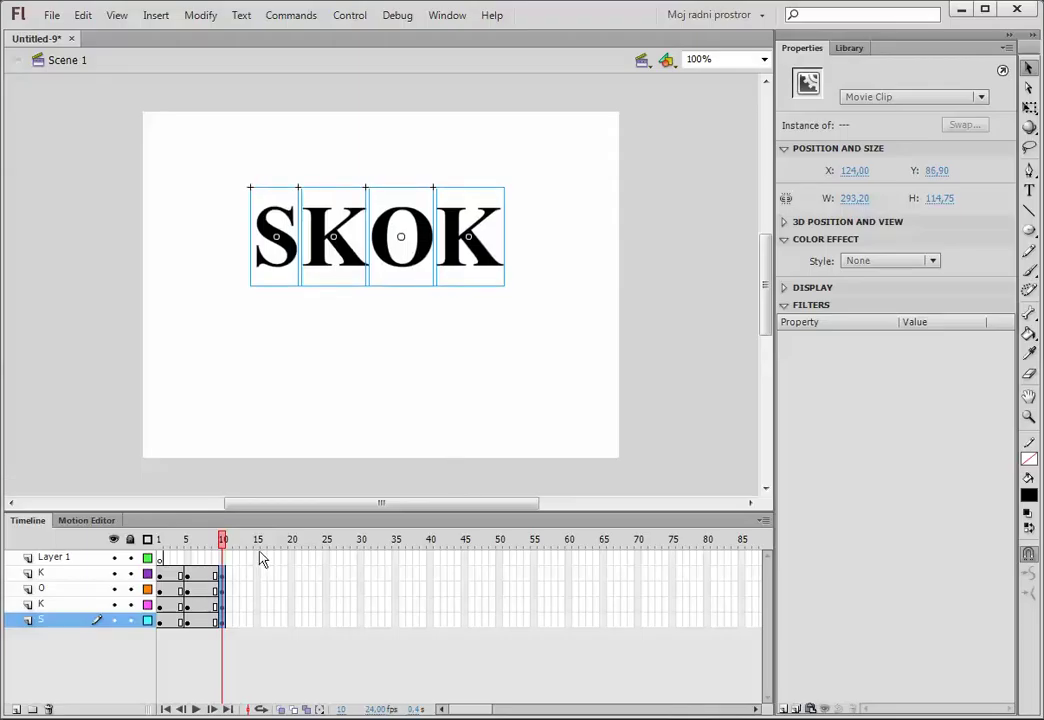
# Step: Copy the frame 5 keyframes of the four letter layers and paste them at frame 15
pyautogui.click(187, 575)
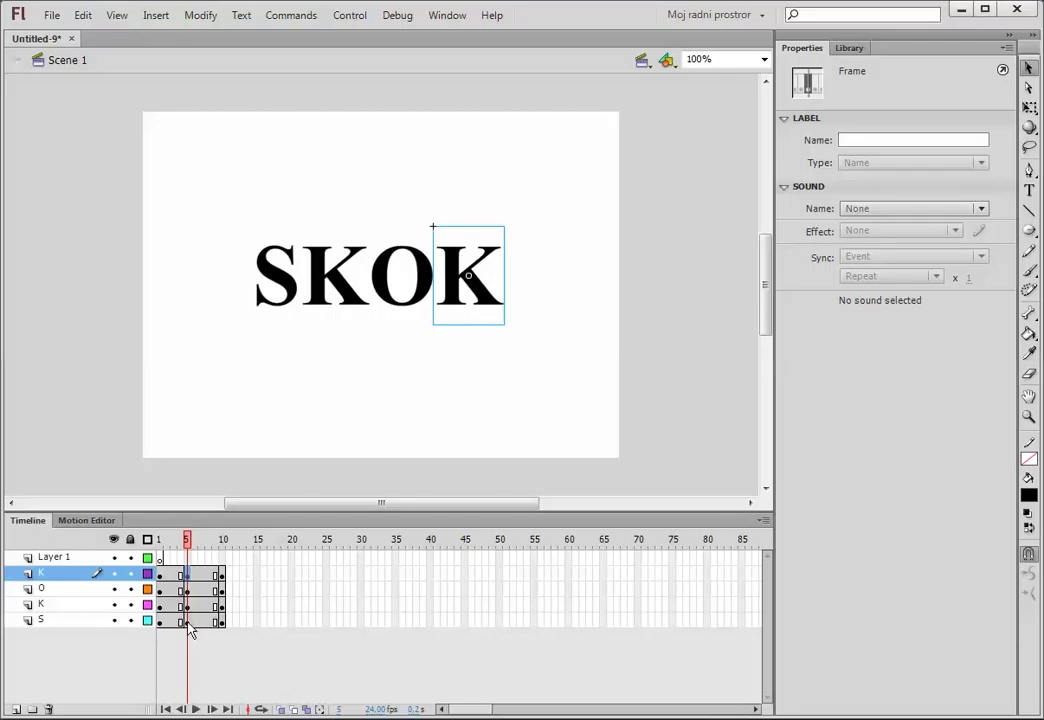
pyautogui.keyDown('shift'); pyautogui.click(188, 622); pyautogui.keyUp('shift')
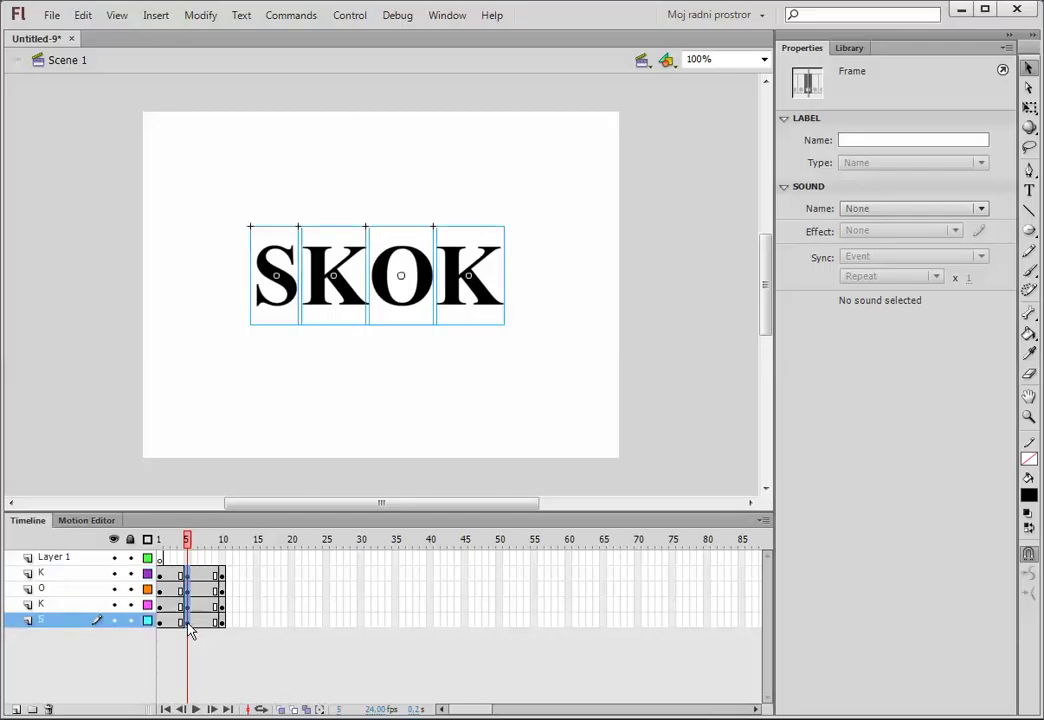
pyautogui.rightClick(190, 631)
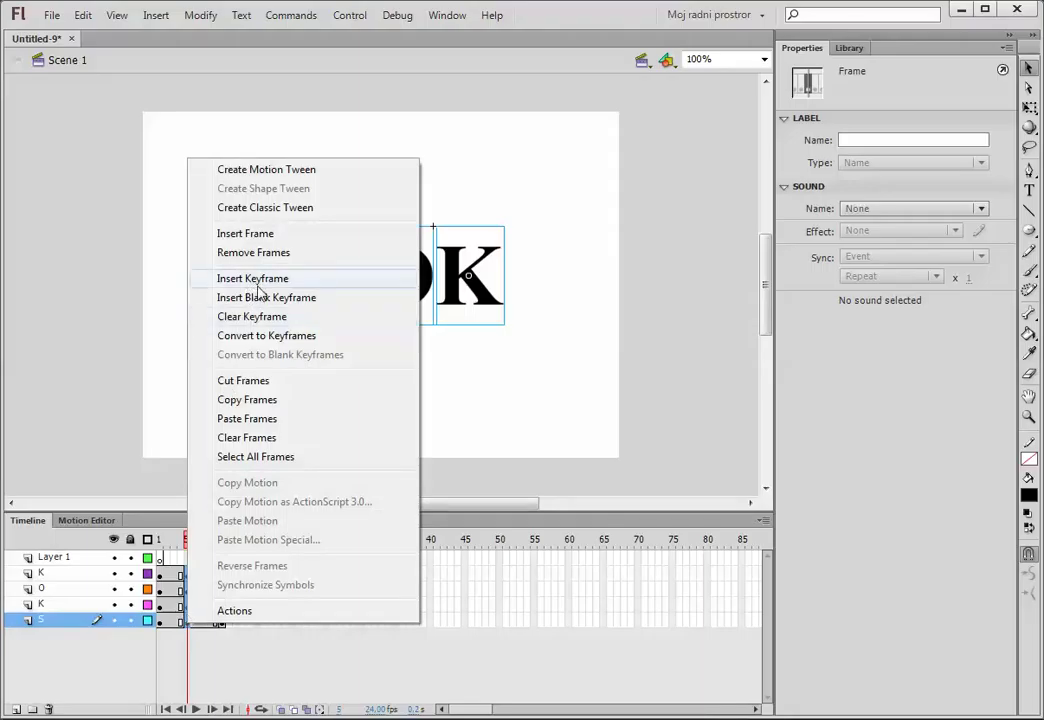
pyautogui.click(269, 402)
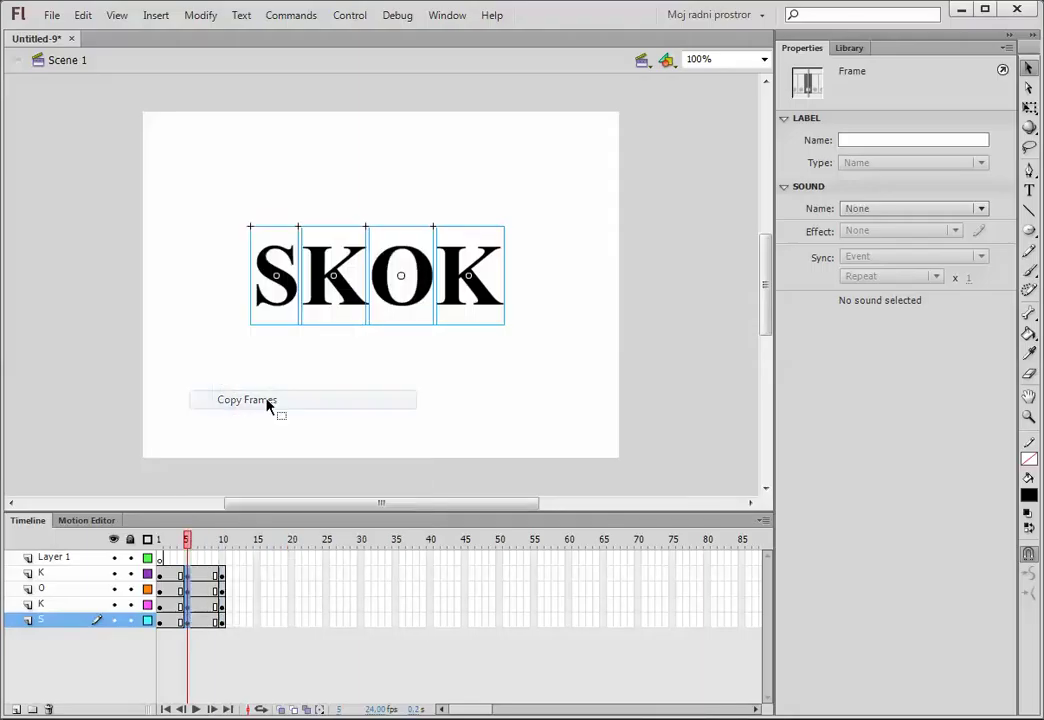
pyautogui.click(257, 573)
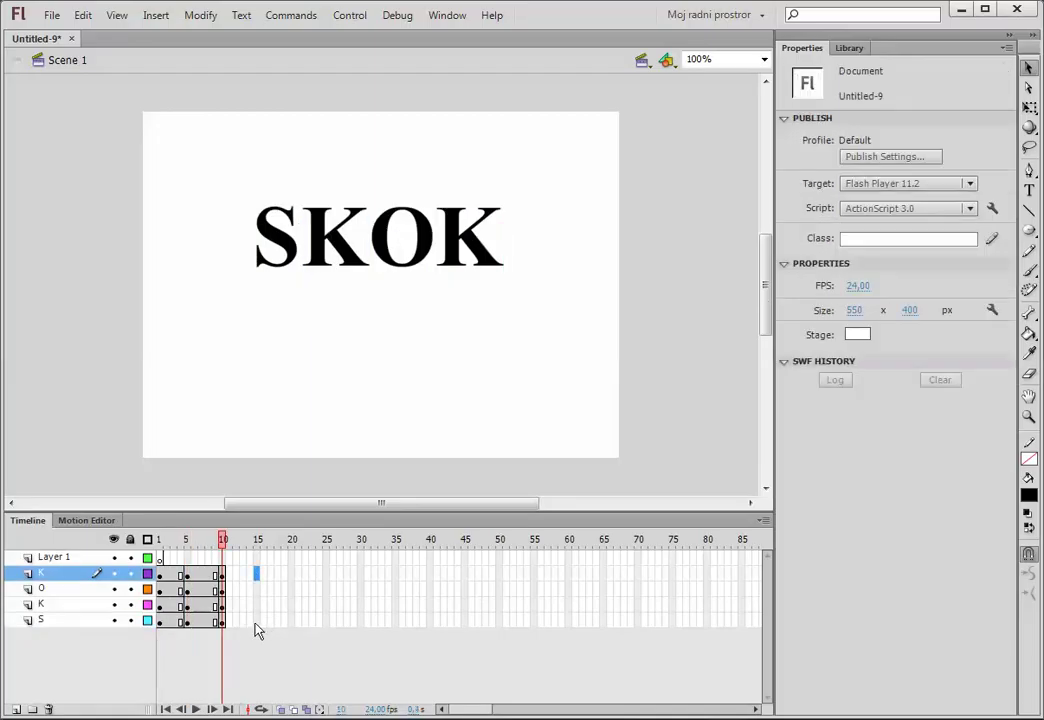
pyautogui.keyDown('shift'); pyautogui.click(256, 622); pyautogui.keyUp('shift')
pyautogui.rightClick(256, 624)
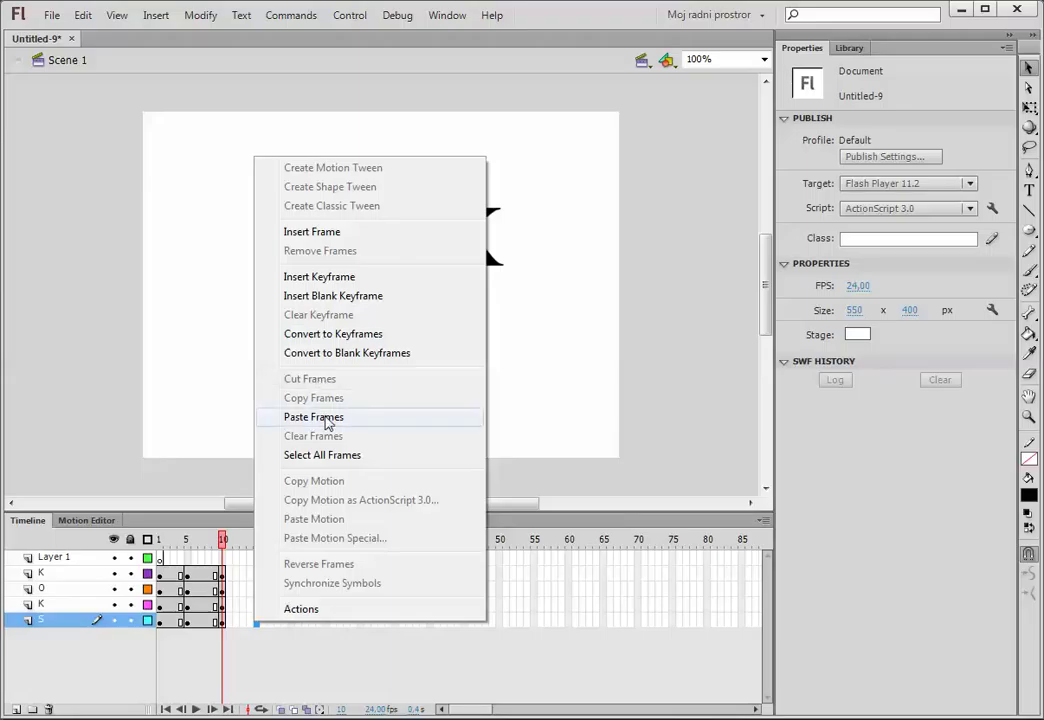
pyautogui.click(313, 417)
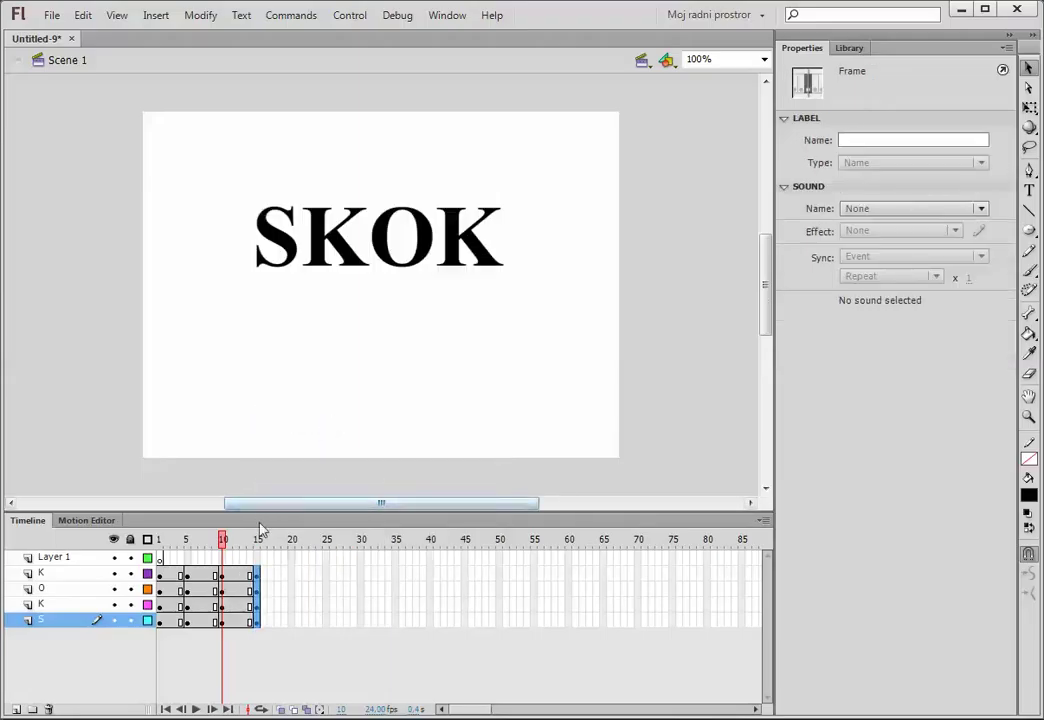
# Step: Create a classic tween between the frame 5 and frame 10 keyframes on all four letter layers
pyautogui.moveTo(224, 540); pyautogui.dragTo(188, 558)
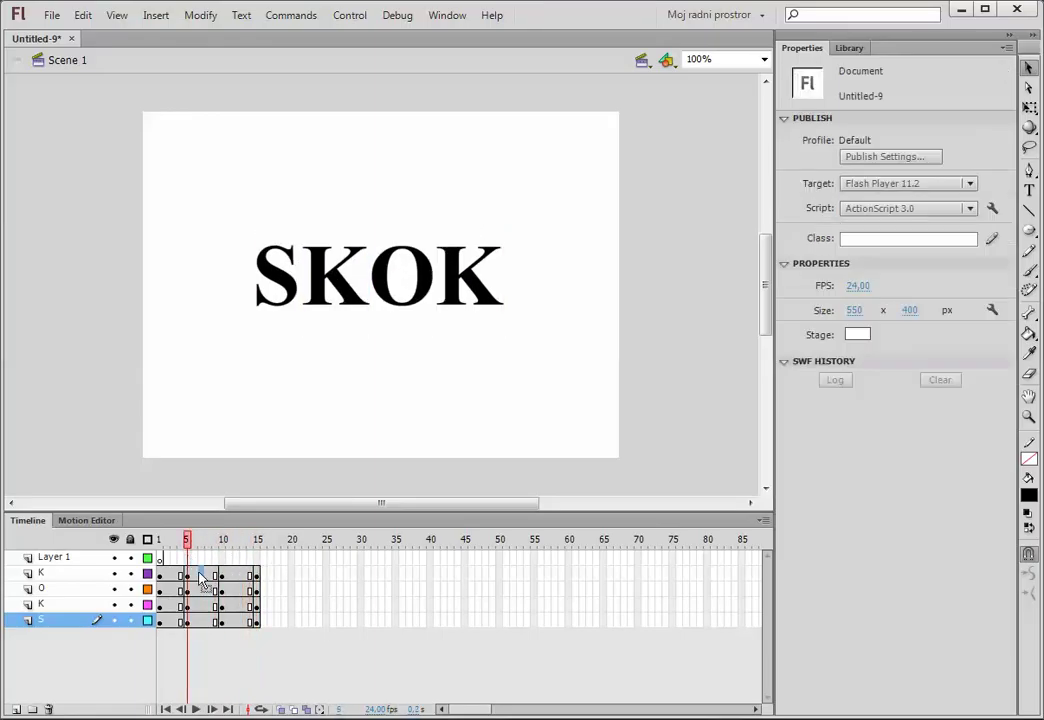
pyautogui.click(200, 576)
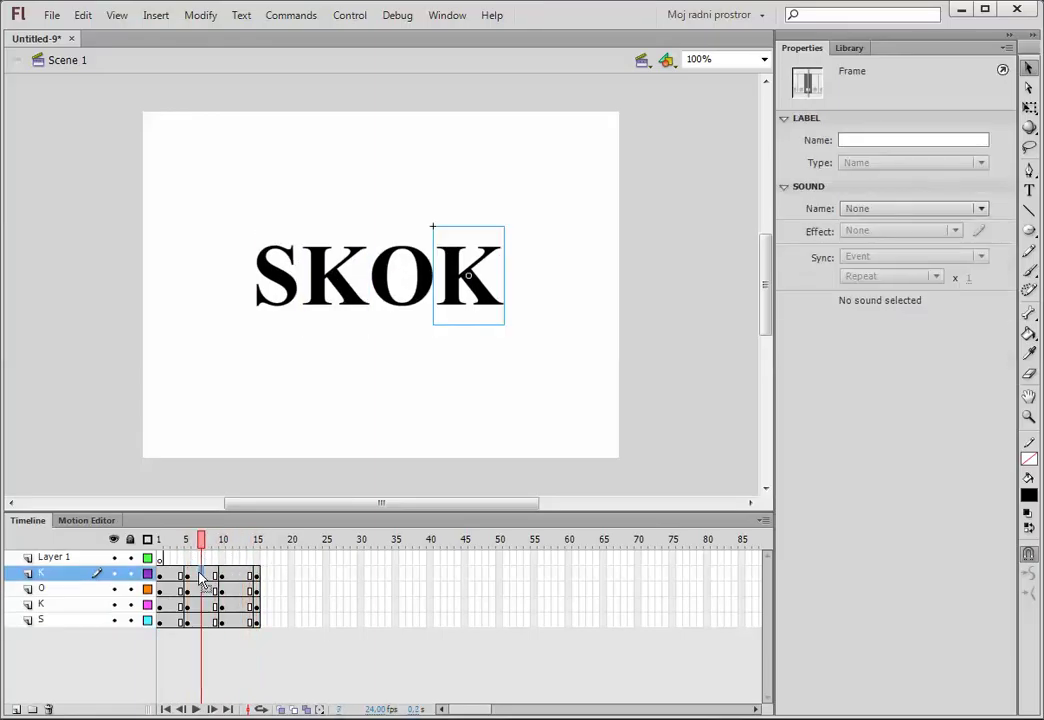
pyautogui.click(194, 623)
pyautogui.rightClick(196, 622)
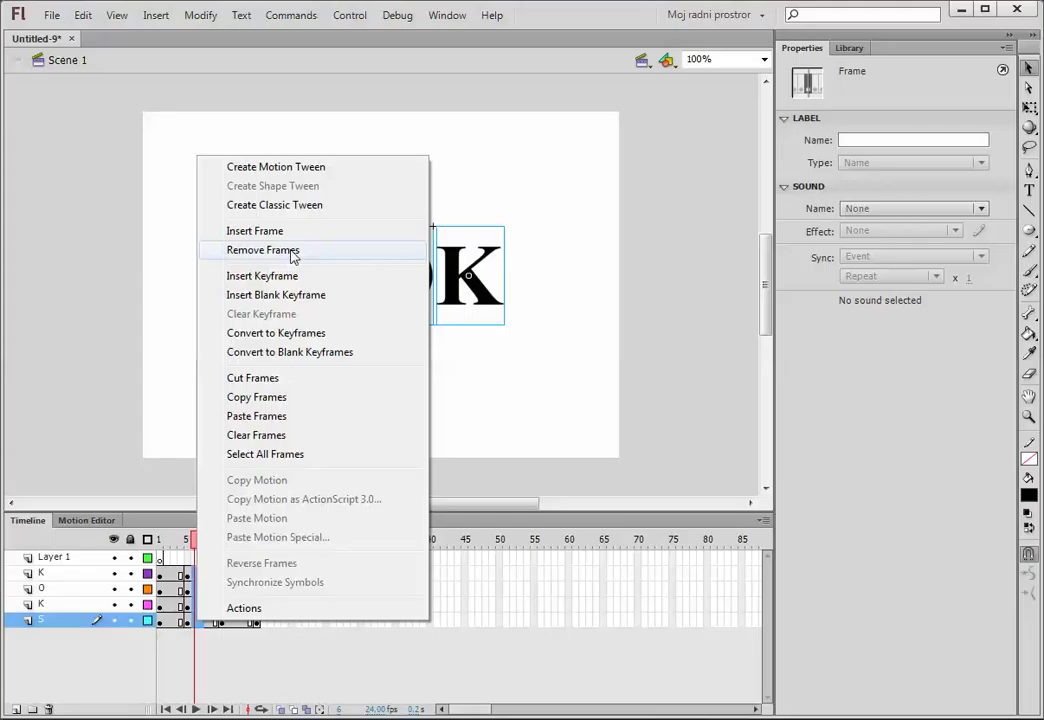
pyautogui.click(400, 205)
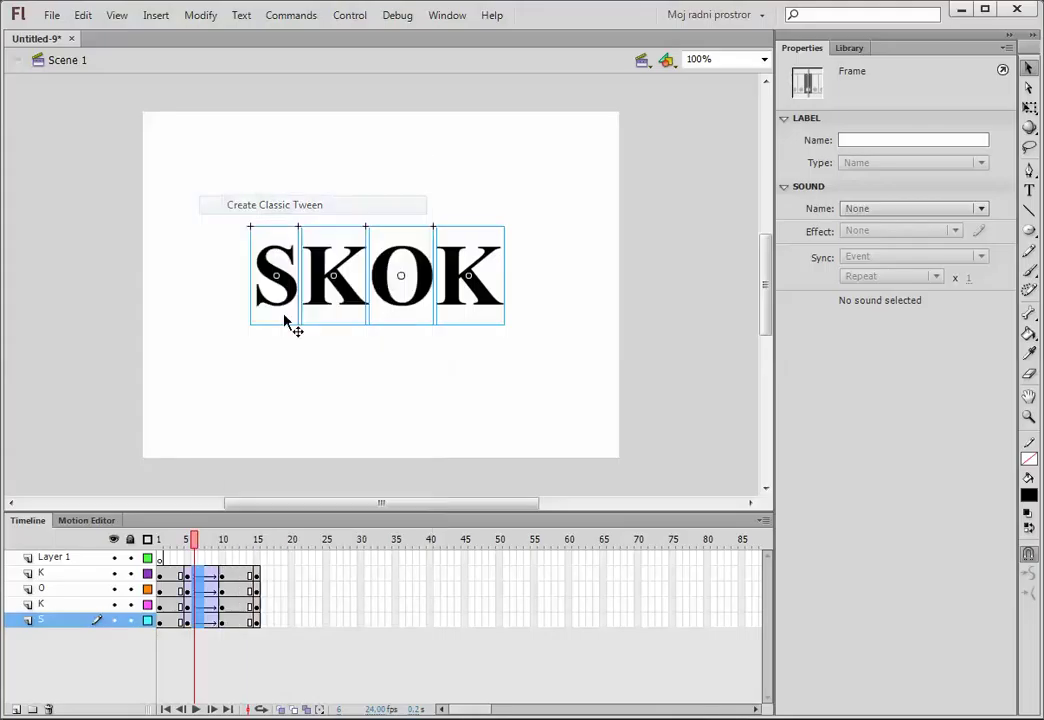
# Step: Create a classic tween between the frame 10 and frame 15 keyframes on all four letter layers
pyautogui.click(236, 576)
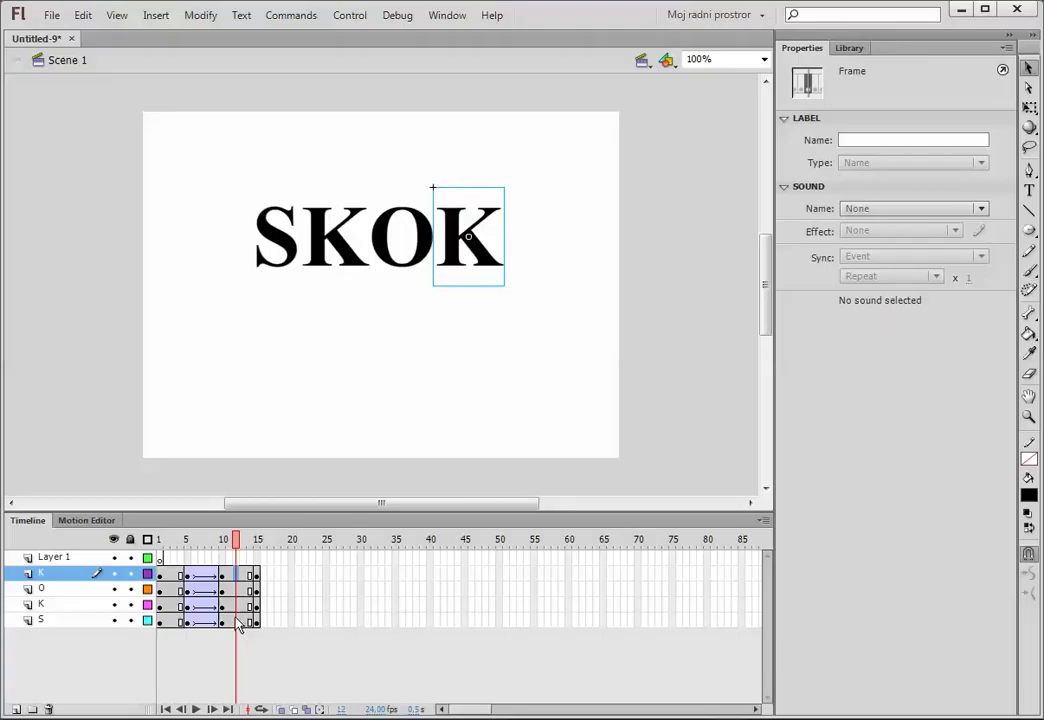
pyautogui.keyDown('shift'); pyautogui.click(239, 621); pyautogui.keyUp('shift')
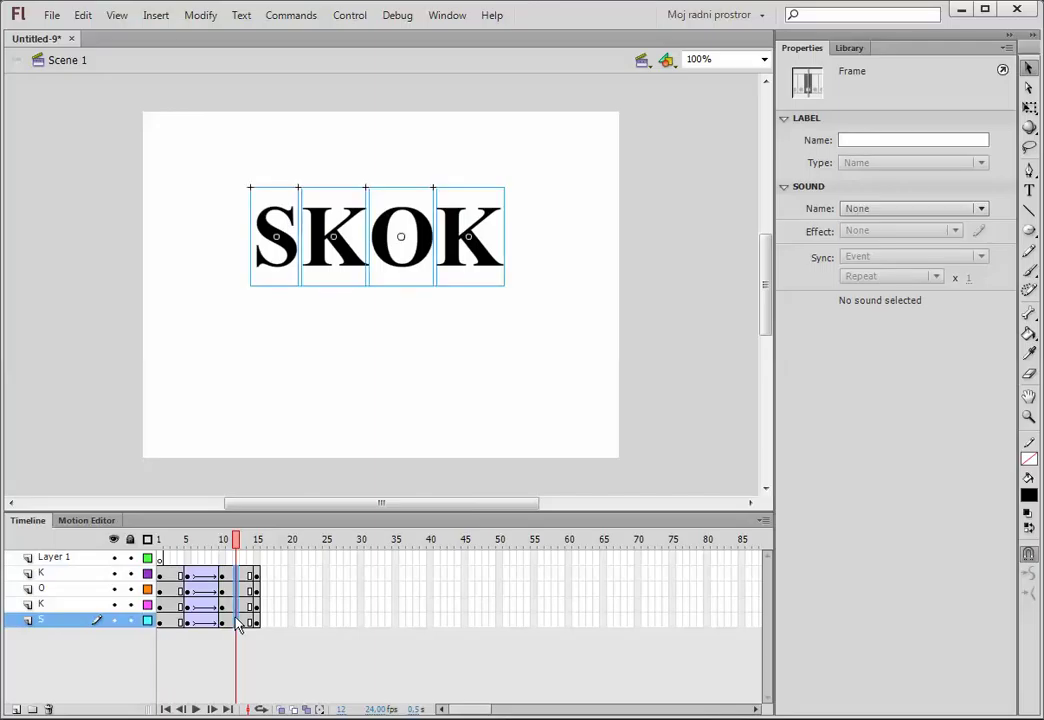
pyautogui.rightClick(239, 622)
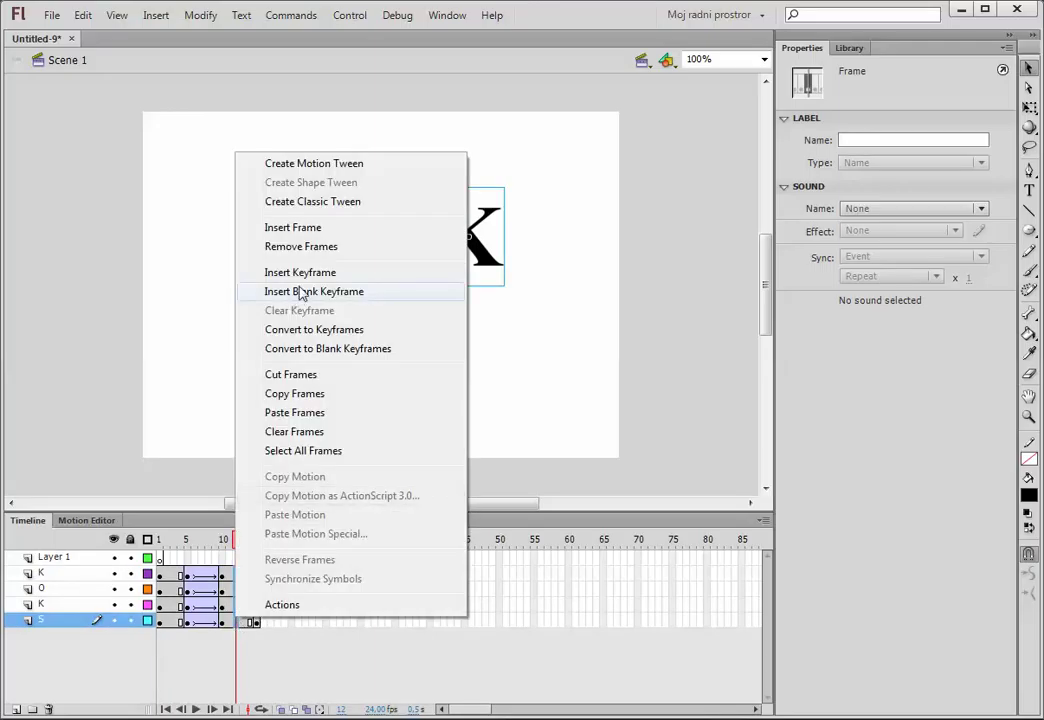
pyautogui.click(412, 203)
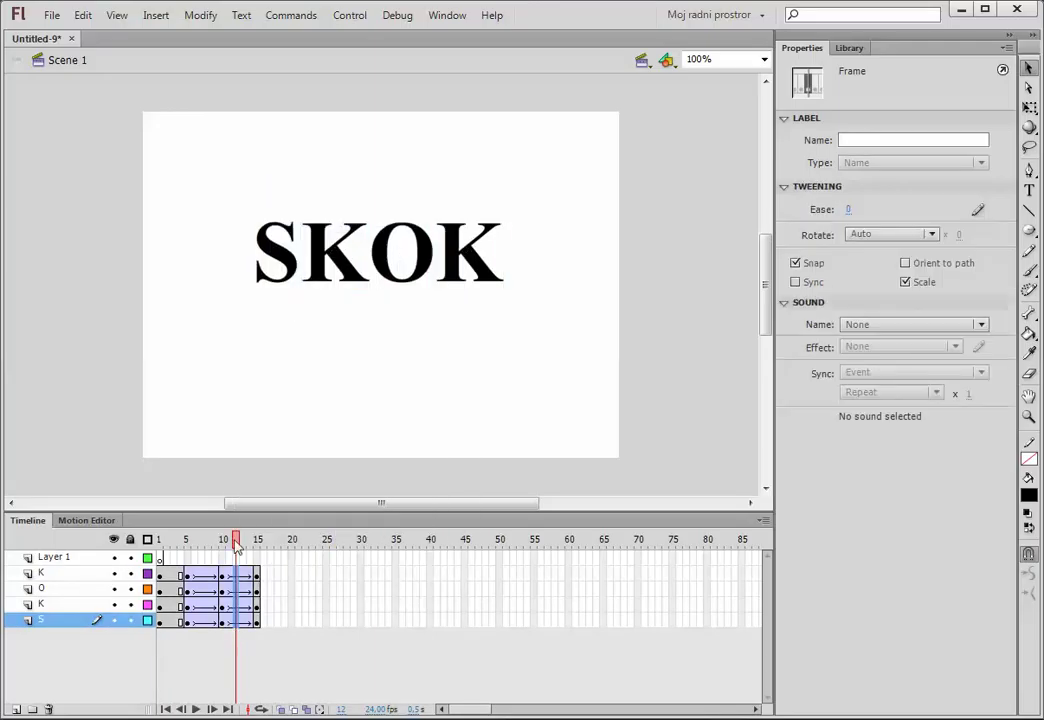
pyautogui.moveTo(229, 541); pyautogui.dragTo(257, 552)
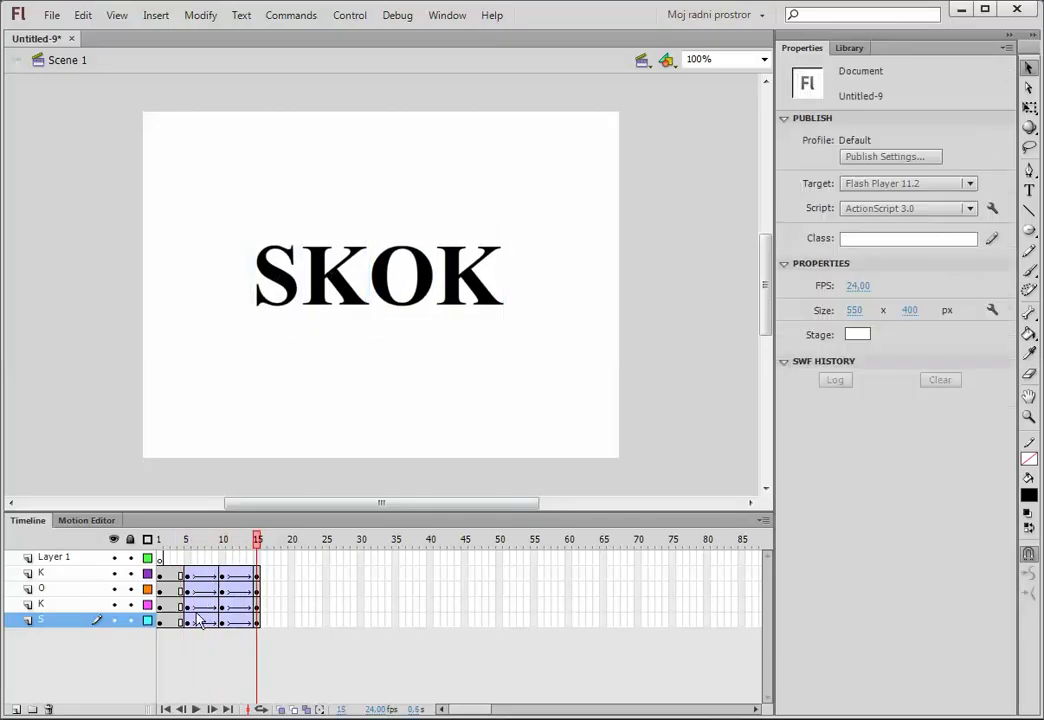
# Step: Shift the tweened frames 5 to 15 of the first K's layer so they start at frame 10
pyautogui.click(186, 604)
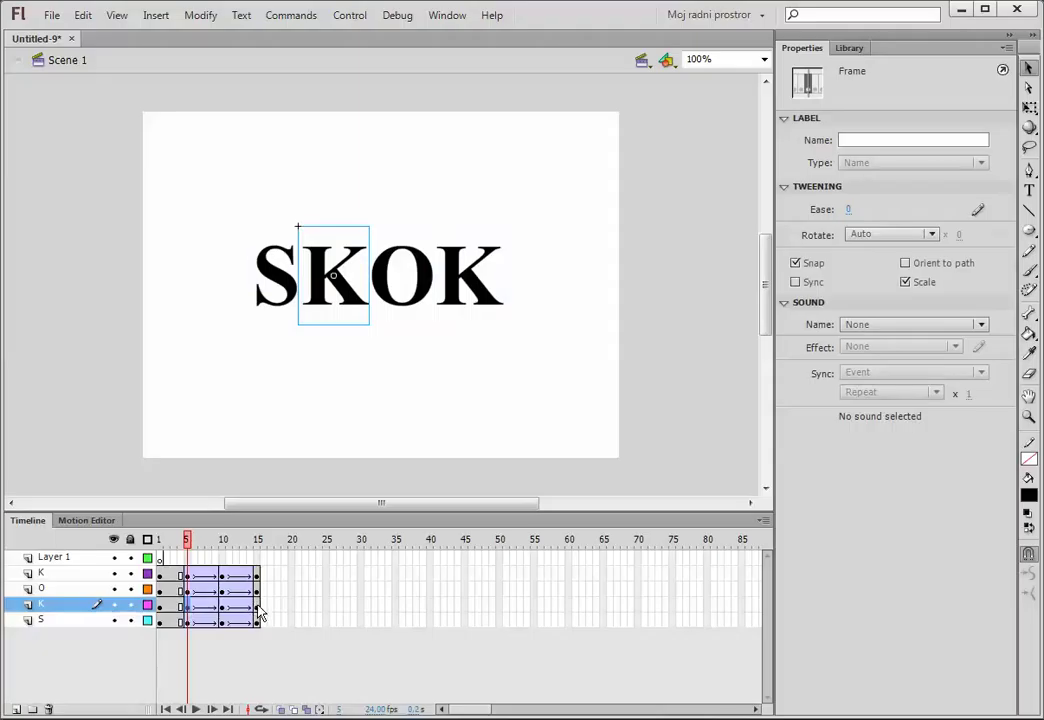
pyautogui.keyDown('shift'); pyautogui.click(257, 606); pyautogui.keyUp('shift')
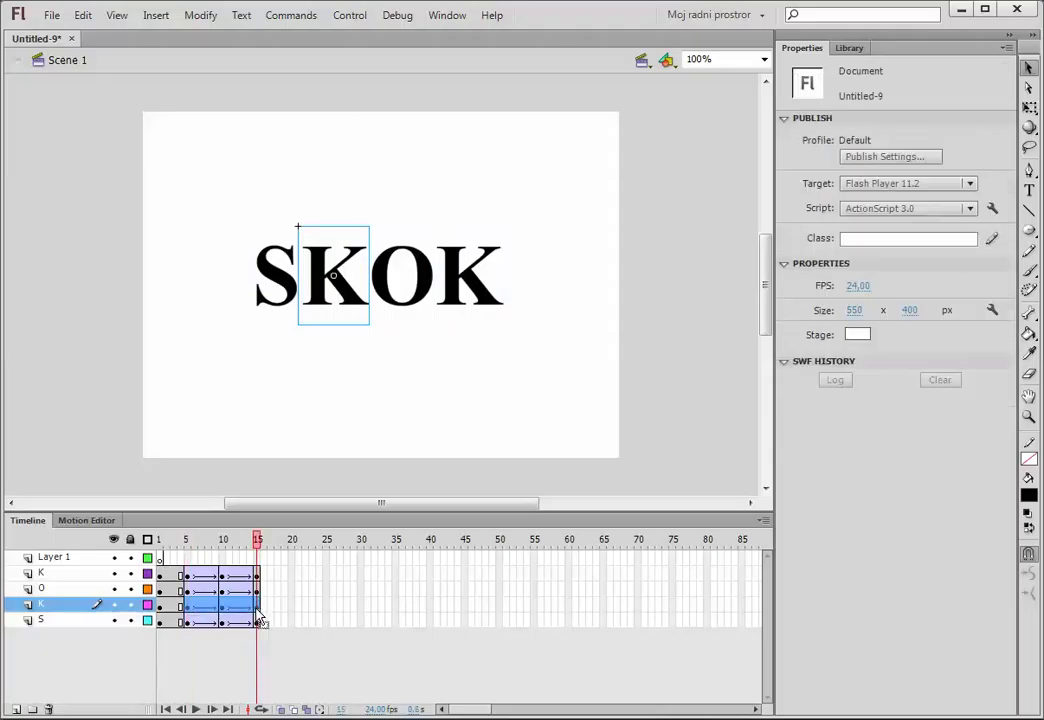
pyautogui.moveTo(205, 600); pyautogui.dragTo(239, 601)
# Step: Shift the tweened frames 5 to 15 of the O layer so they start at frame 14
pyautogui.click(187, 589)
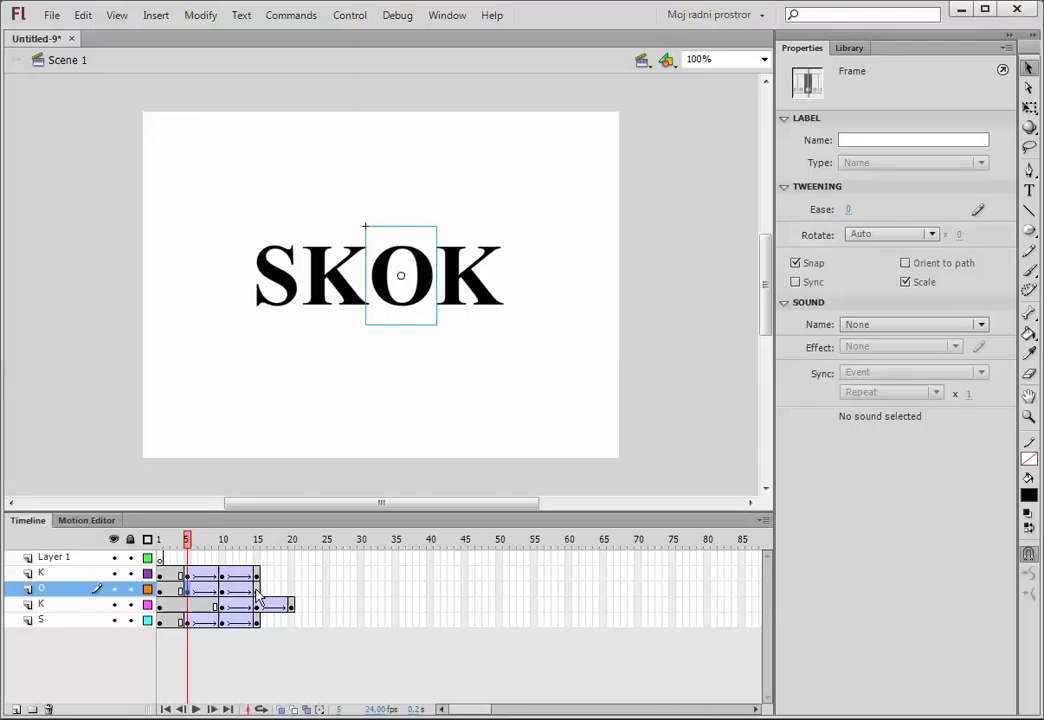
pyautogui.press('Return')
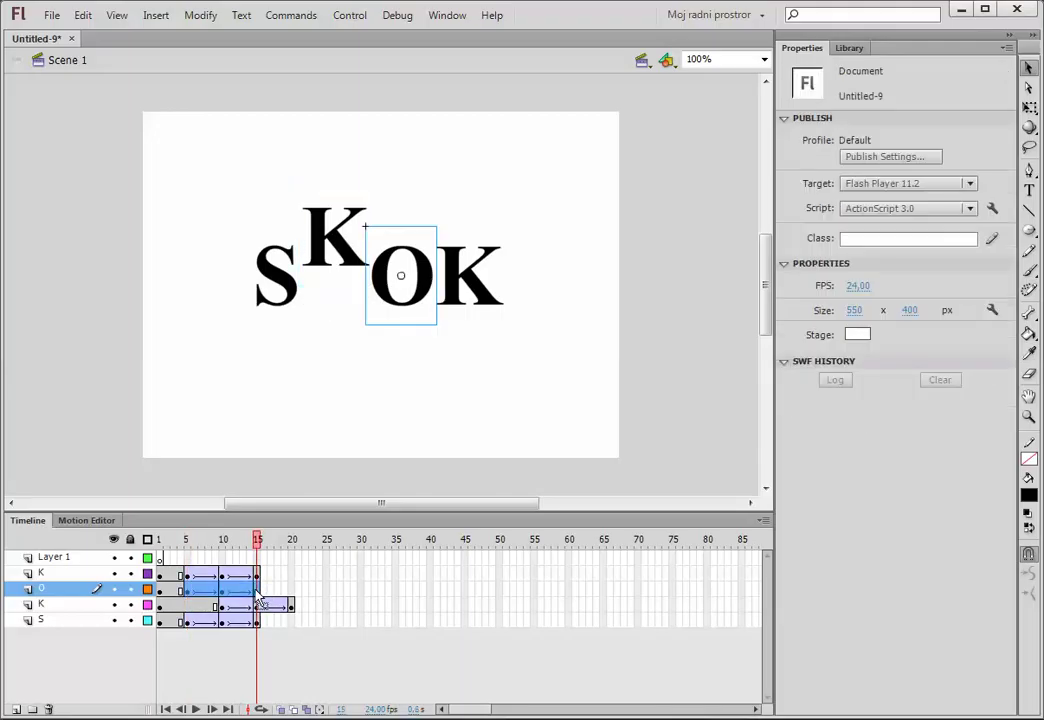
pyautogui.moveTo(203, 594); pyautogui.dragTo(265, 592)
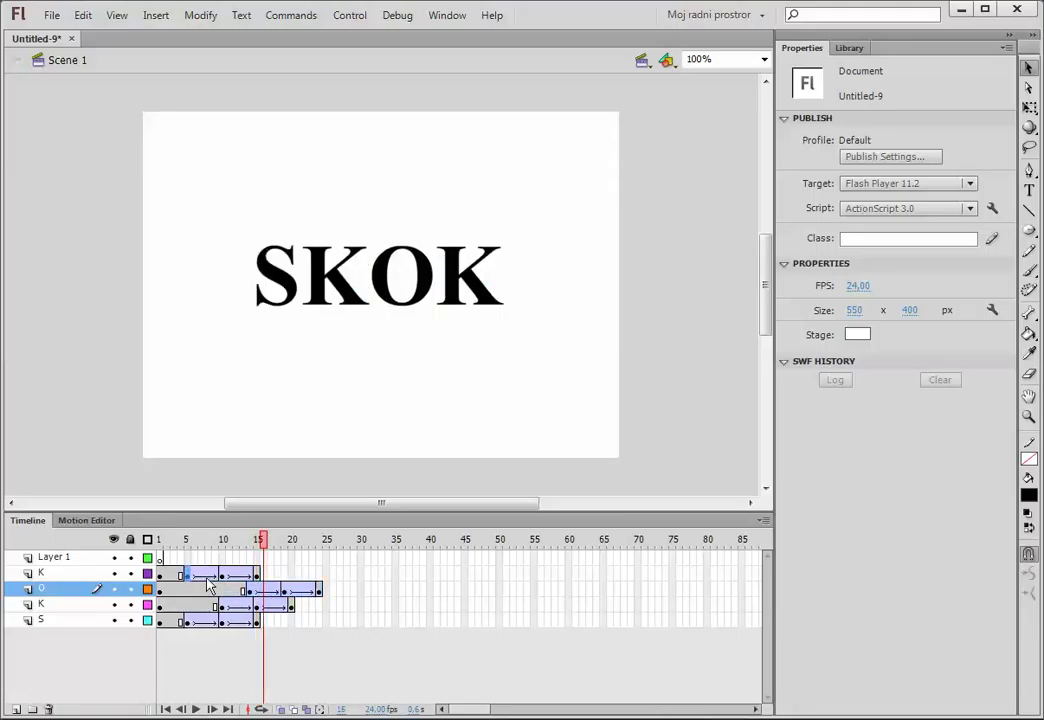
# Step: Shift the tweened frames 5 to 15 of the last K's layer so they start at frame 19
pyautogui.click(186, 575)
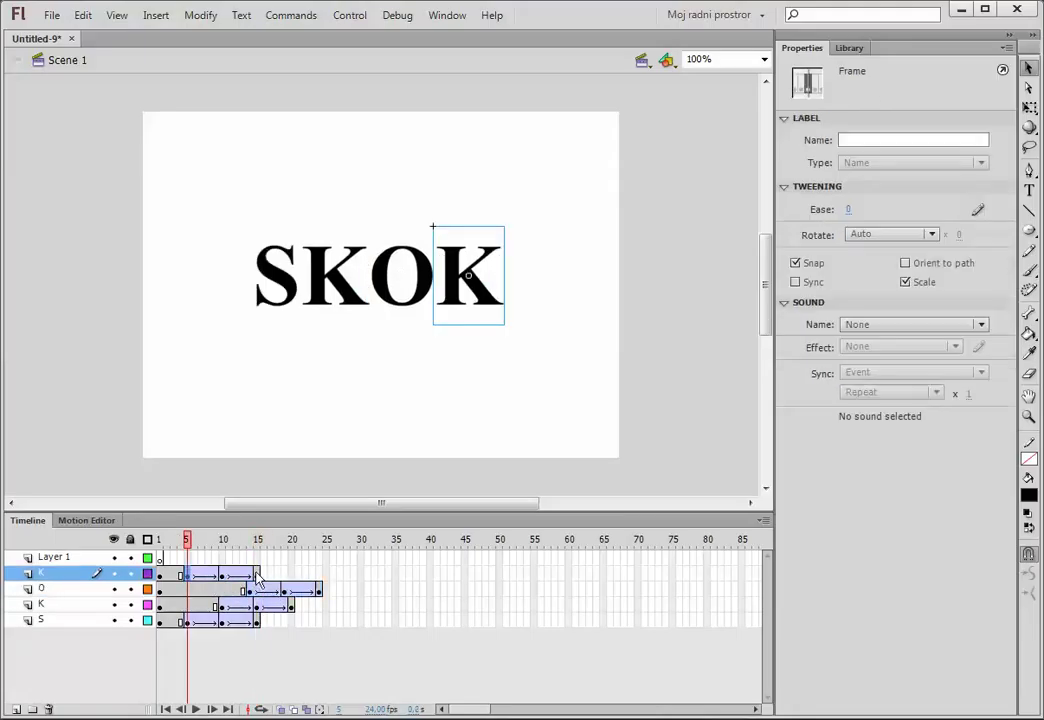
pyautogui.keyDown('shift'); pyautogui.click(257, 577); pyautogui.keyUp('shift')
pyautogui.moveTo(233, 578); pyautogui.dragTo(350, 594)
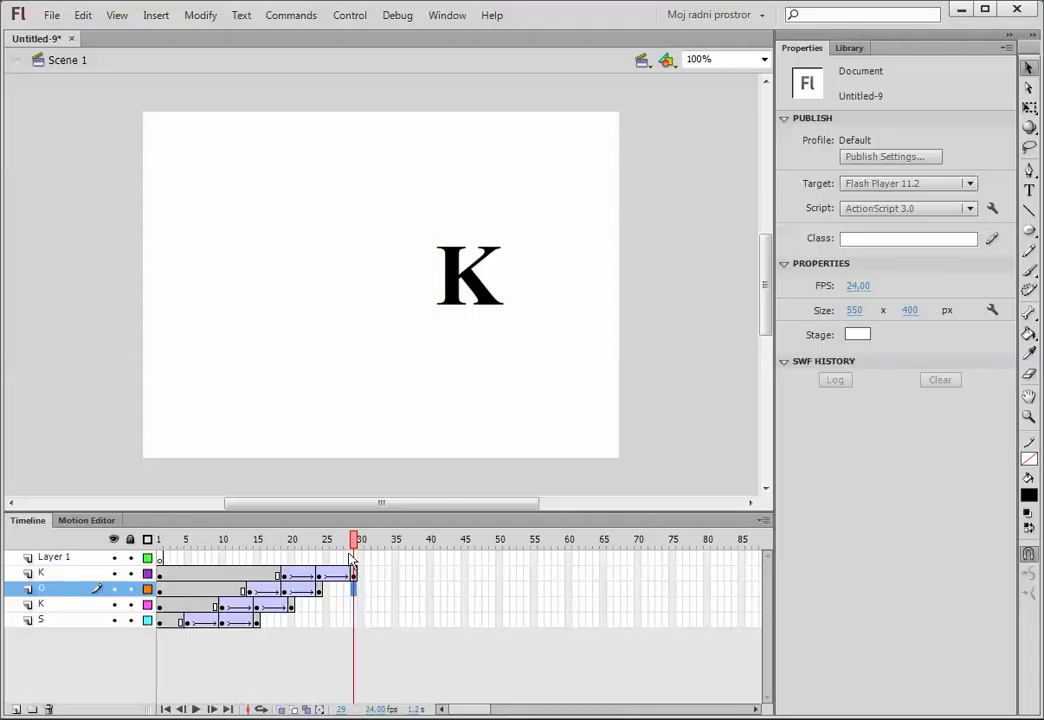
# Step: Extend the O, first K and S layers with frames up to frame 29
pyautogui.keyDown('shift'); pyautogui.click(357, 624); pyautogui.keyUp('shift')
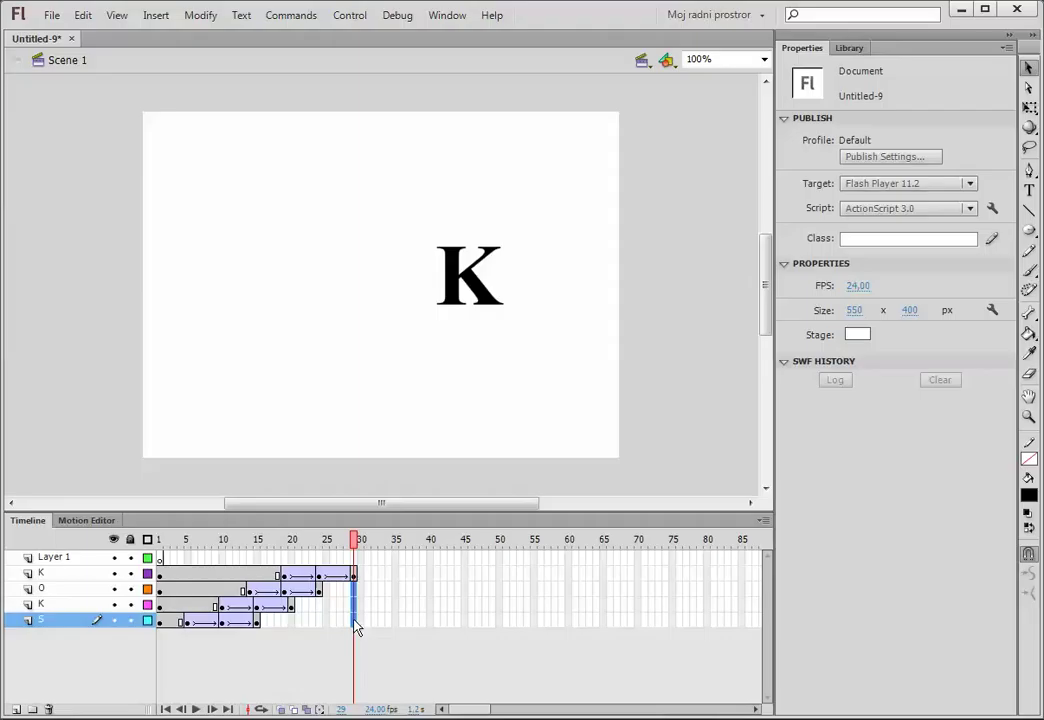
pyautogui.click(356, 626)
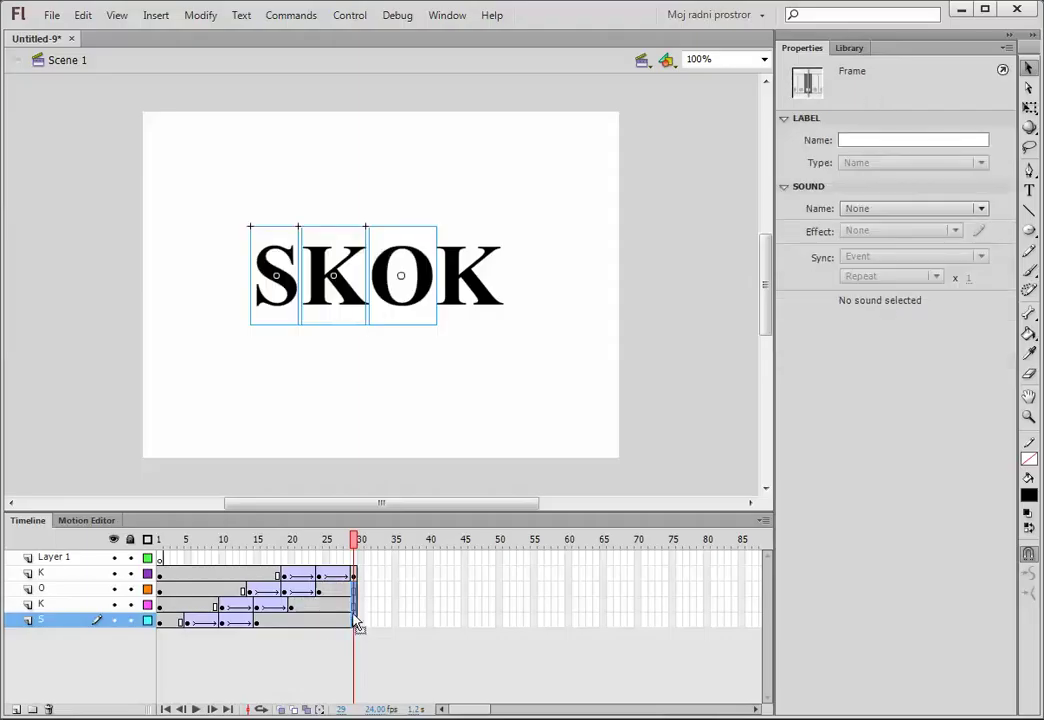
# Step: Play the timeline, test the movie in its own preview window and close the preview
pyautogui.press('Return')
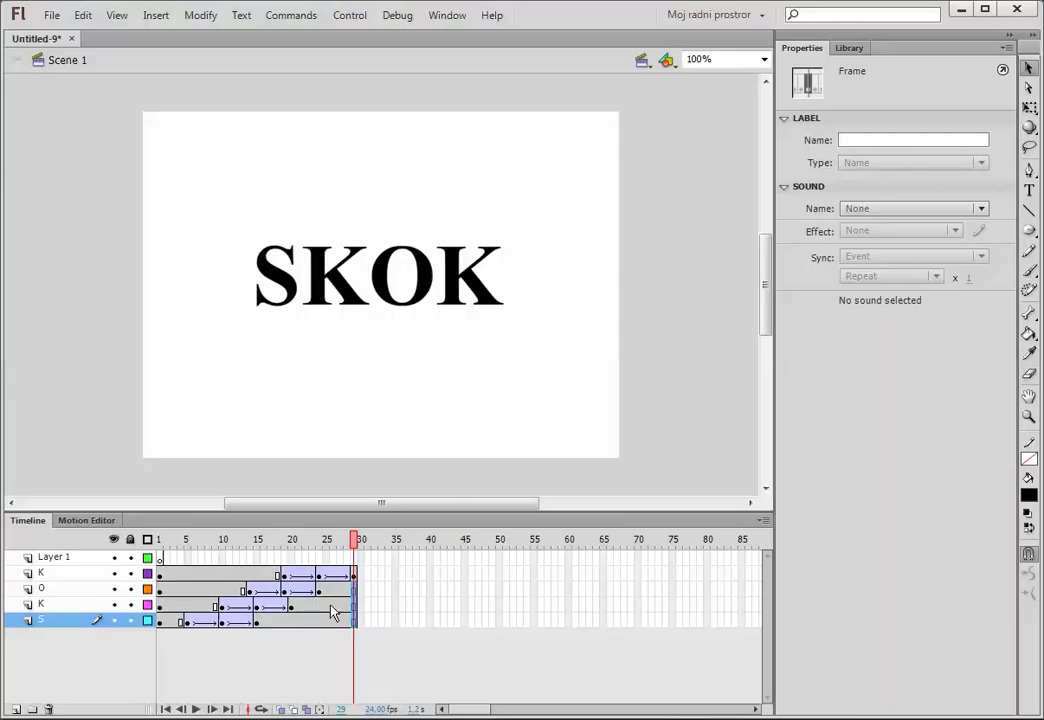
pyautogui.hotkey('ctrl', 'Return')
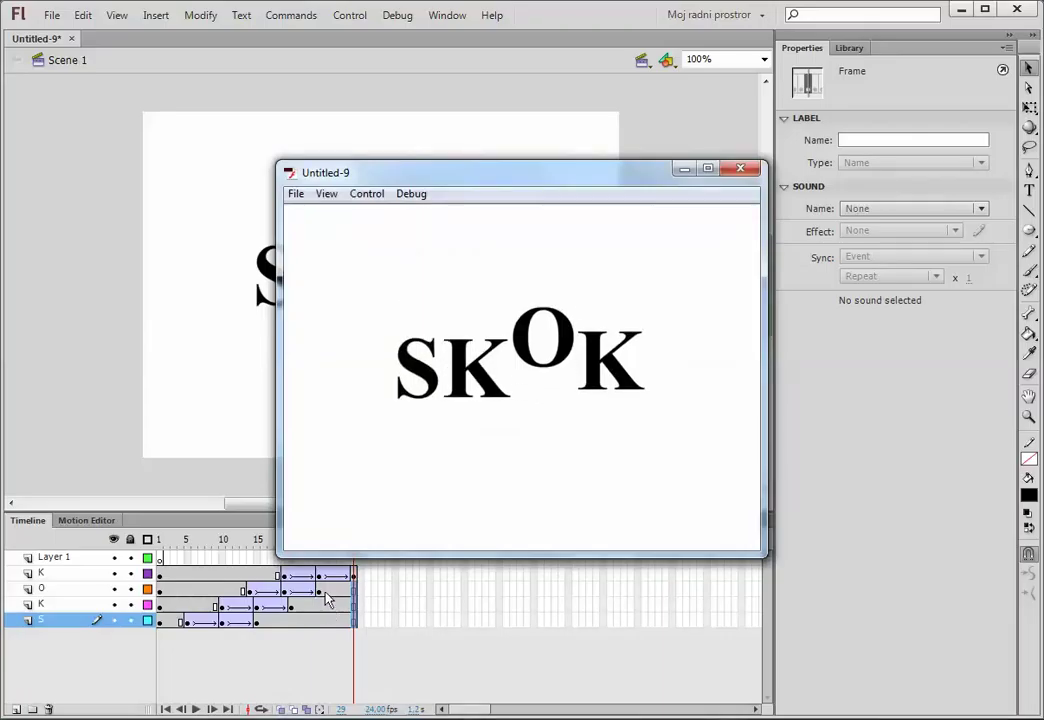
pyautogui.click(740, 168)
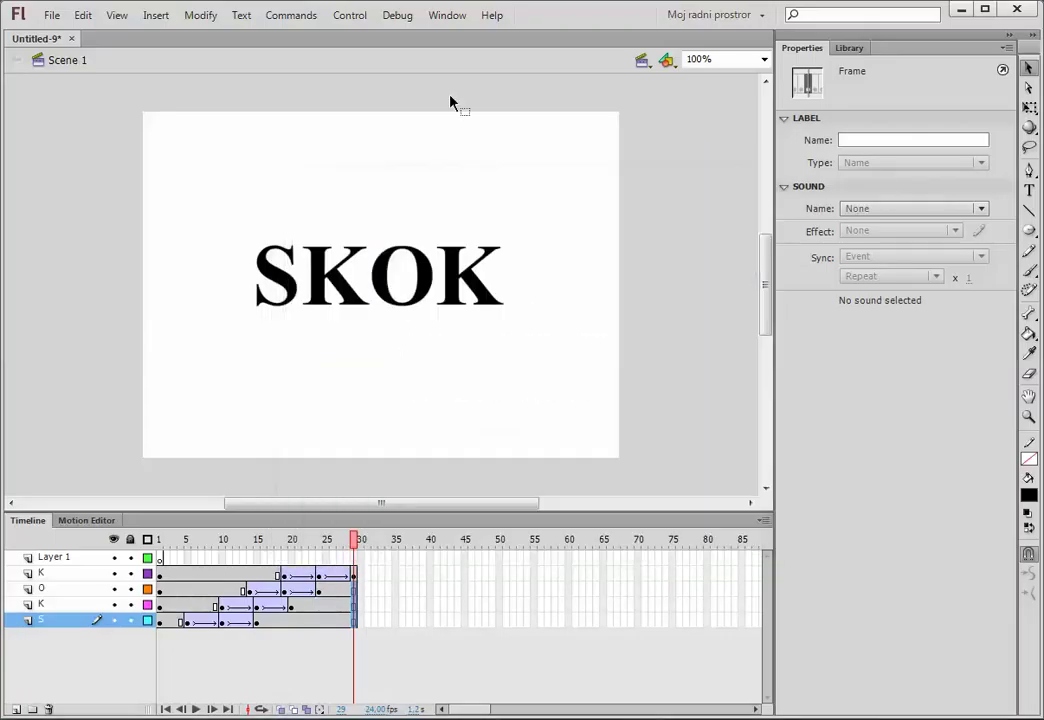
# Step: Export the animation as an SWF movie named "Animacija skok" in the Documents library
pyautogui.click(51, 15)
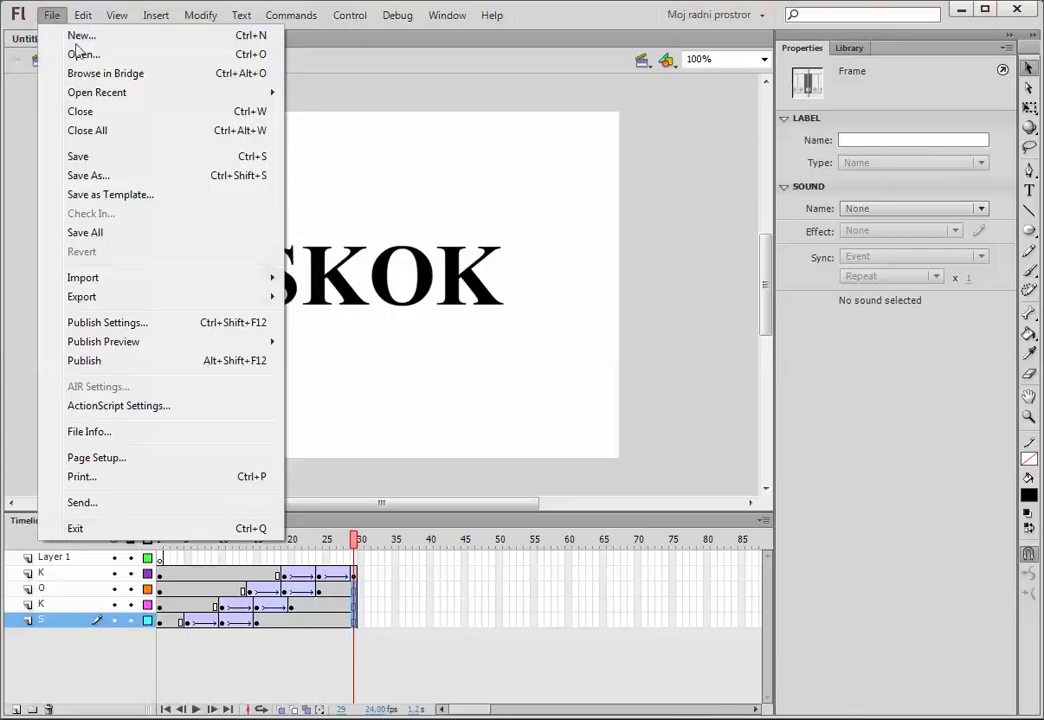
pyautogui.moveTo(160, 298)
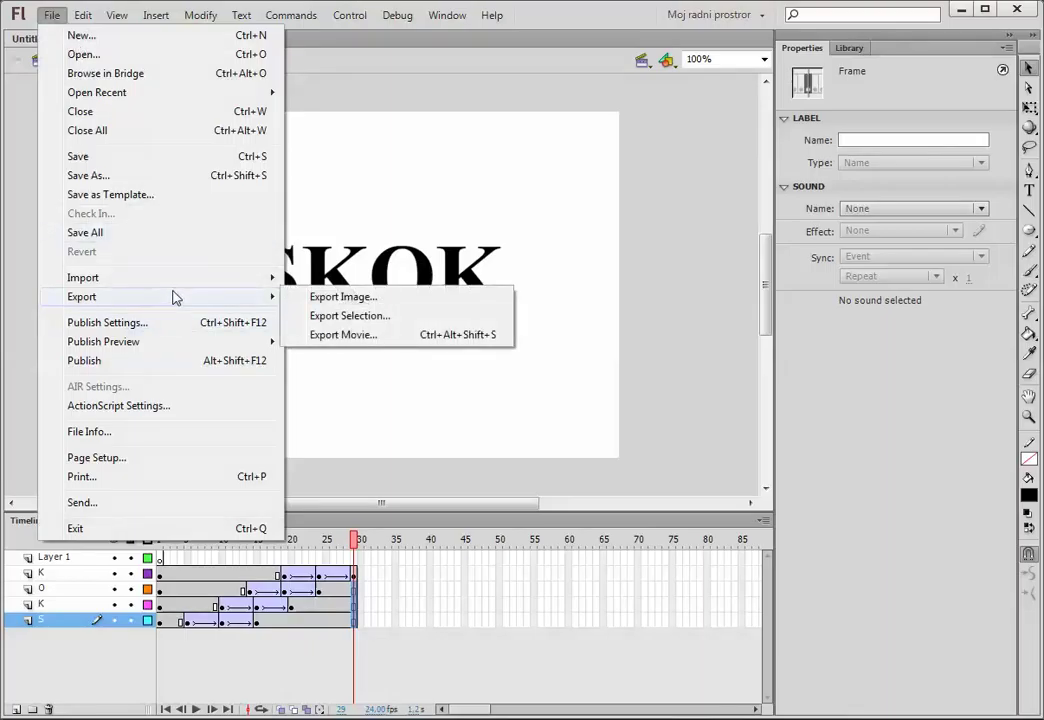
pyautogui.click(322, 340)
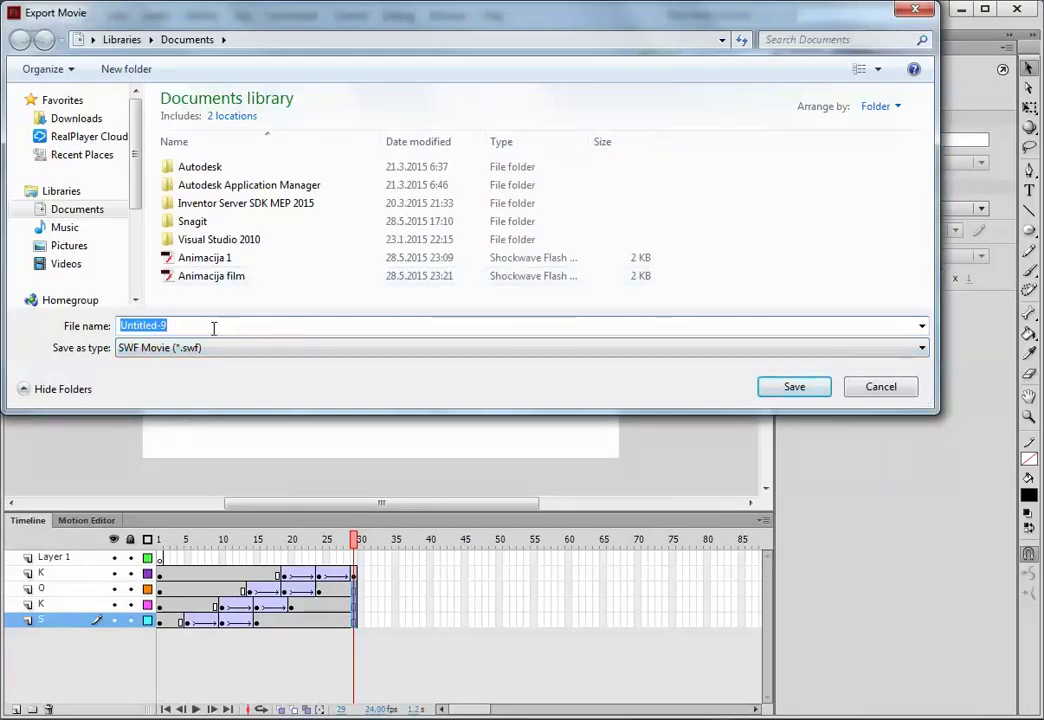
pyautogui.write('A')
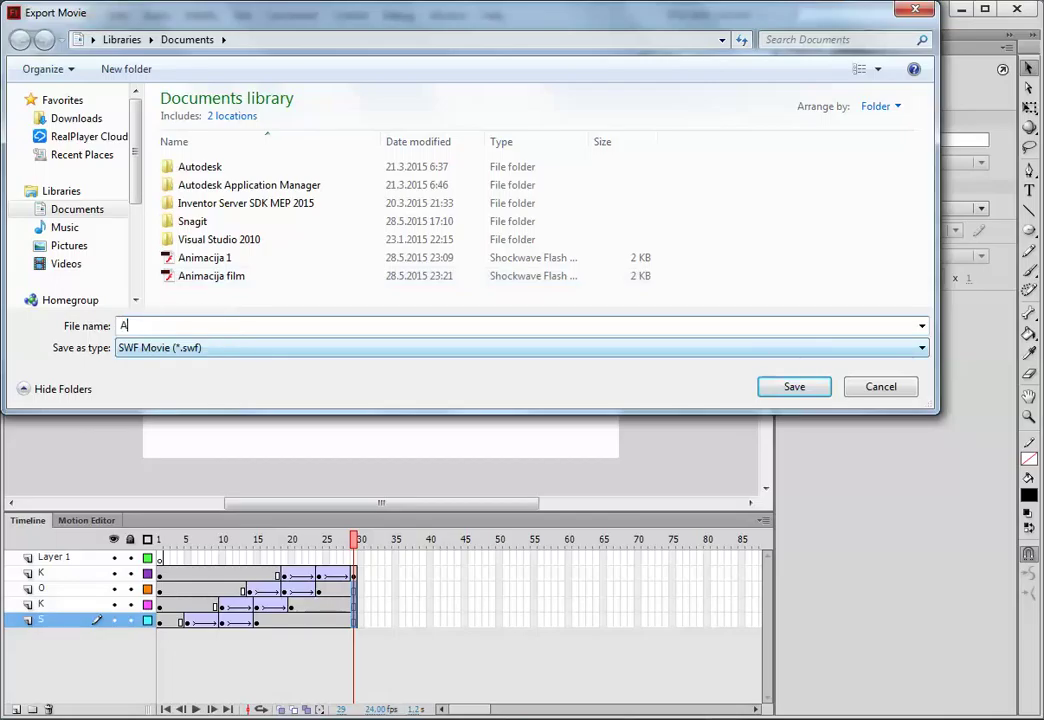
pyautogui.write('nimacij')
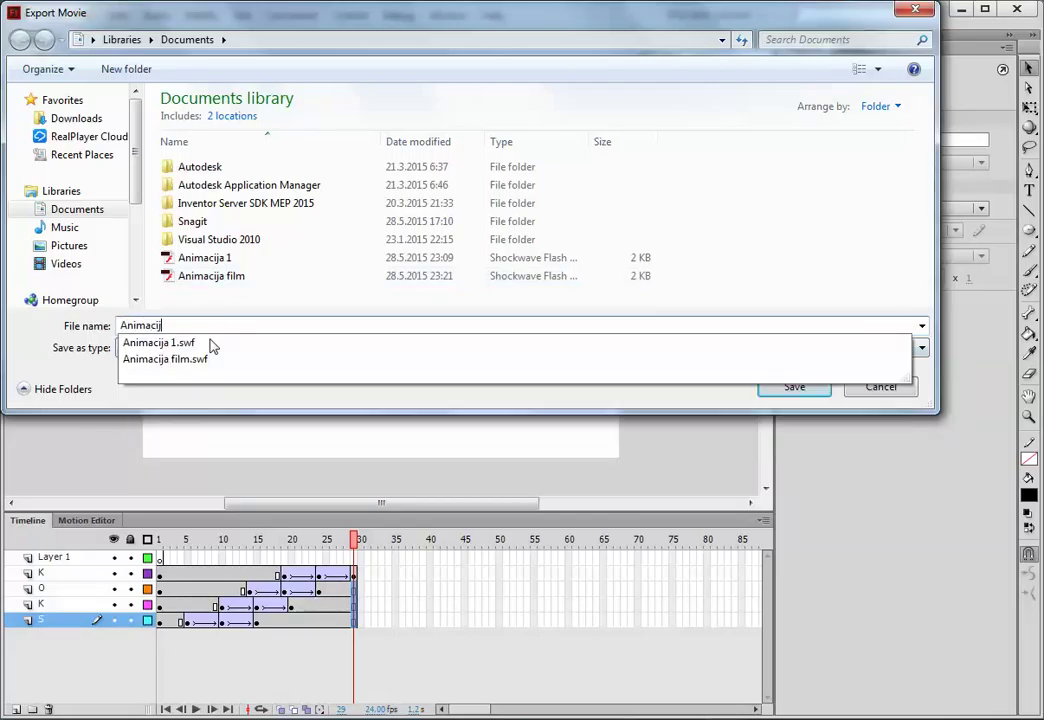
pyautogui.write('a skok')
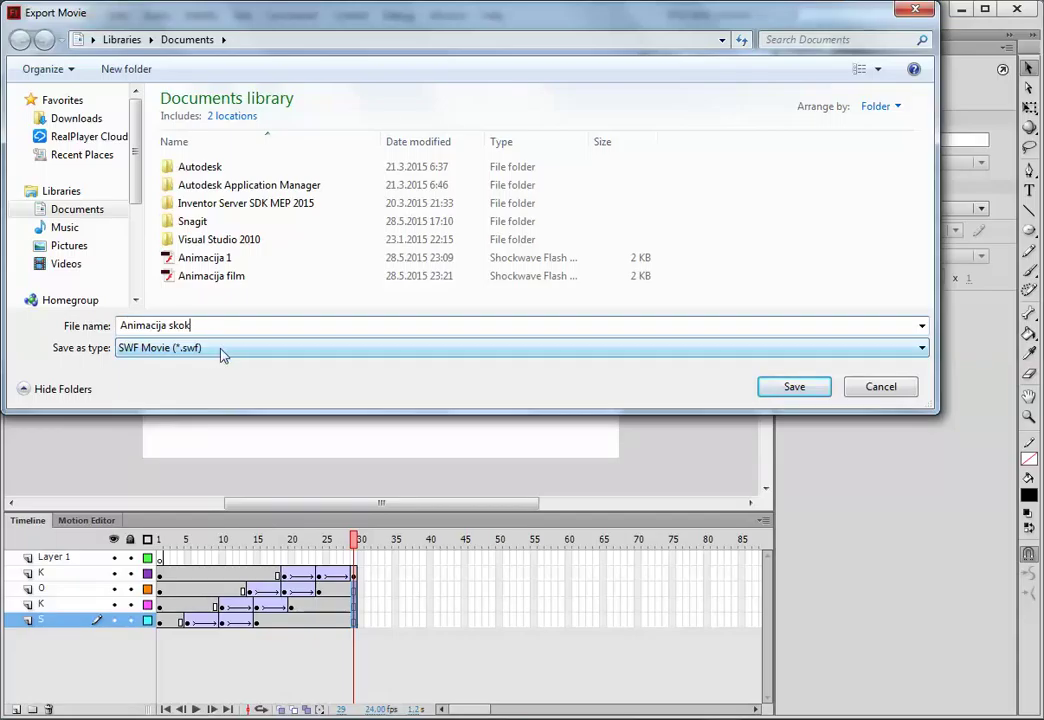
pyautogui.click(769, 390)
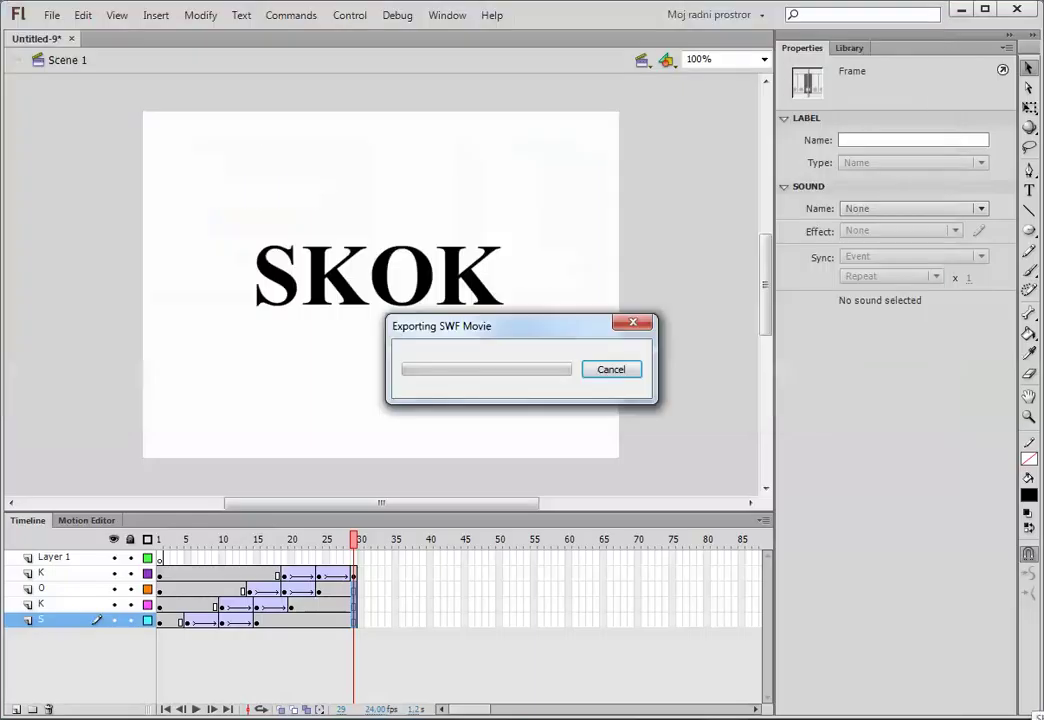